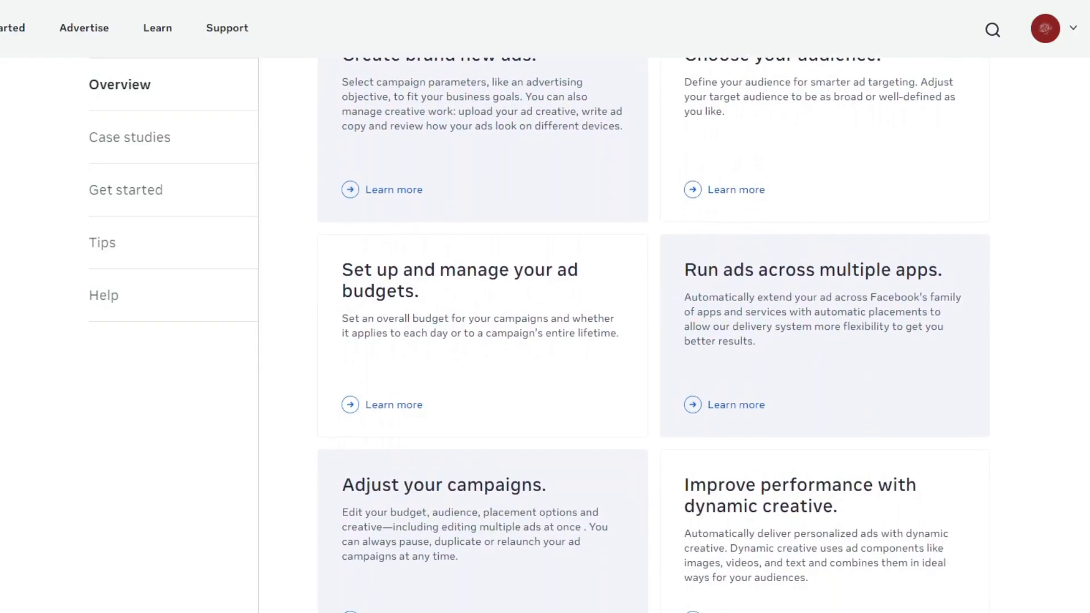
- Look through the Ads Manager overview page, including its introduction and feature descriptions
{"action": "scroll", "coordinate": [652, 335], "scroll_direction": "down", "scroll_amount": 5}
{"action": "scroll", "coordinate": [1073, 203], "scroll_direction": "down", "scroll_amount": 2}
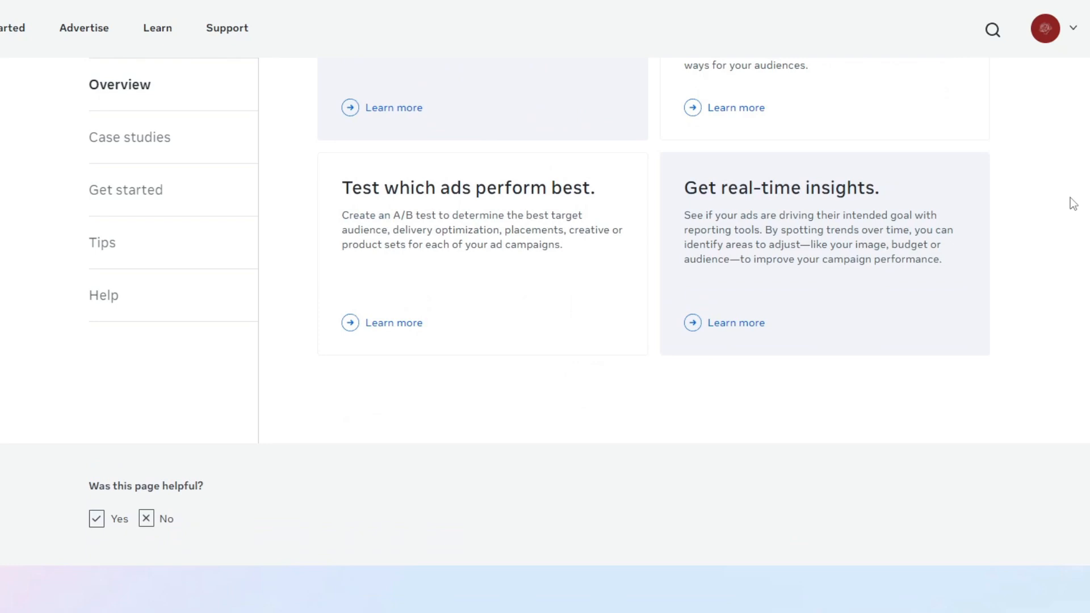
{"action": "scroll", "coordinate": [1072, 204], "scroll_direction": "up", "scroll_amount": 5}
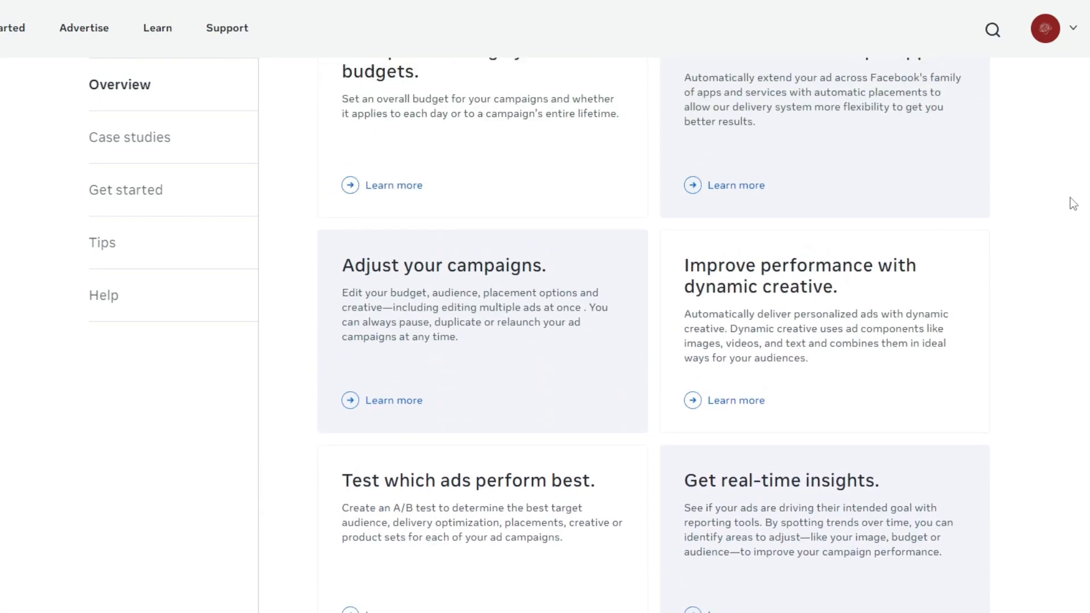
{"action": "scroll", "coordinate": [1073, 204], "scroll_direction": "up", "scroll_amount": 14}
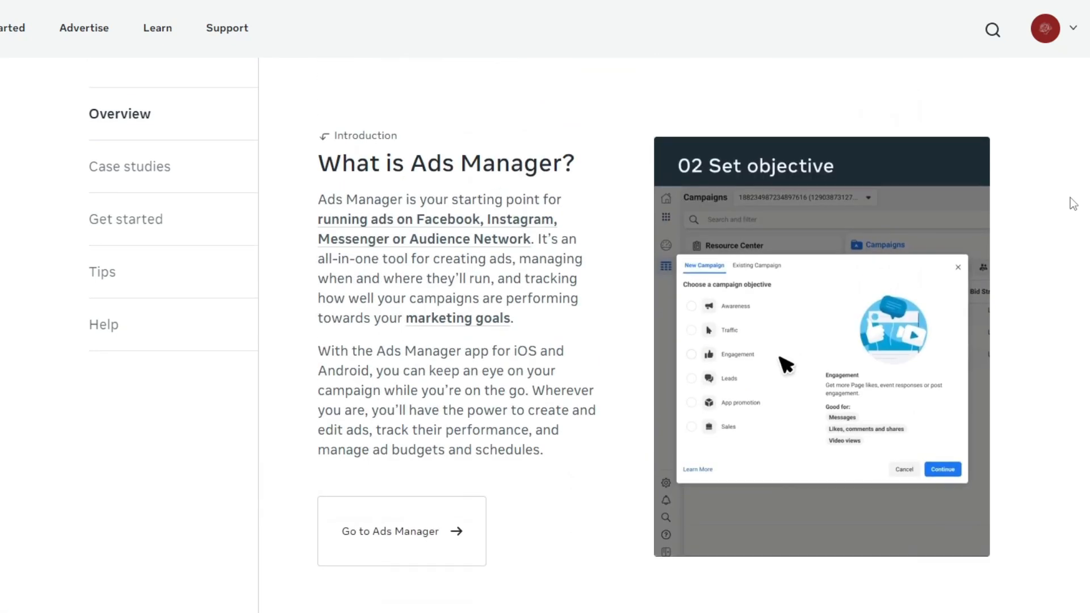
{"action": "scroll", "coordinate": [1073, 203], "scroll_direction": "up", "scroll_amount": 8}
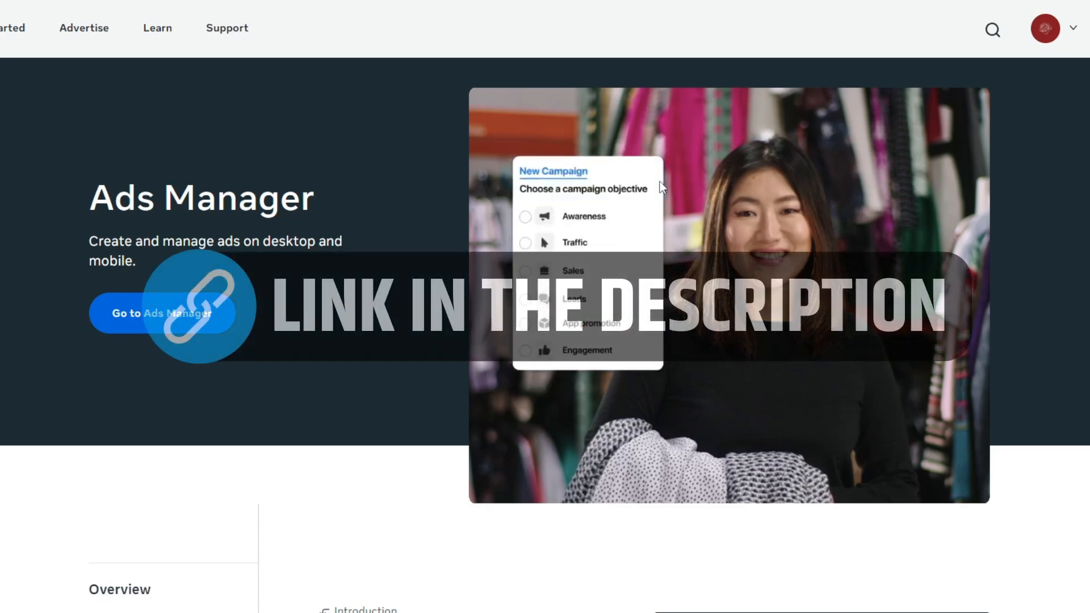
{"action": "scroll", "coordinate": [662, 187], "scroll_direction": "down", "scroll_amount": 1}
{"action": "scroll", "coordinate": [662, 187], "scroll_direction": "down", "scroll_amount": 6}
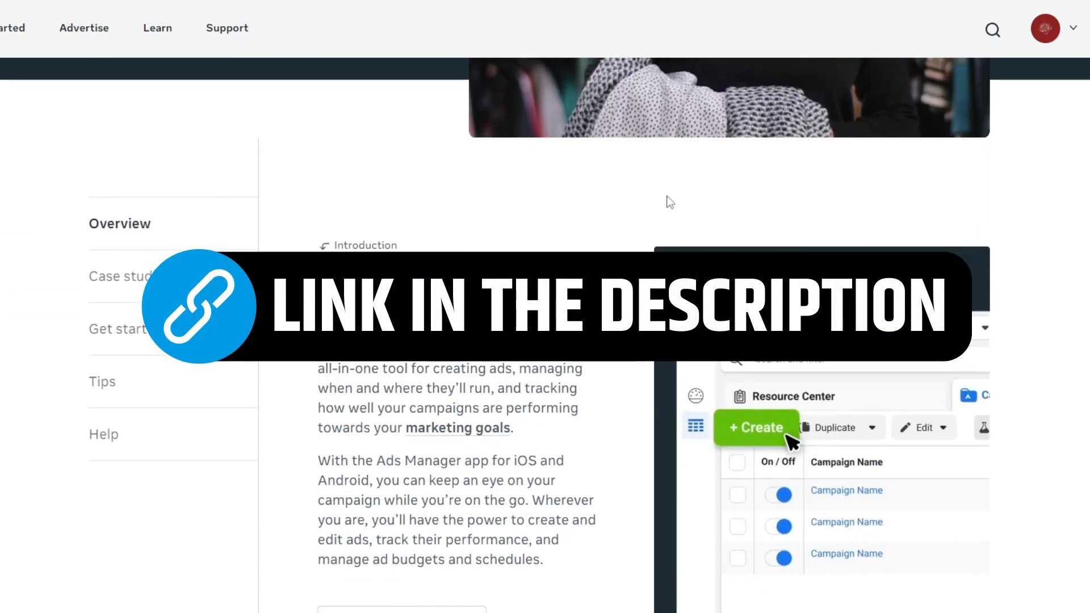
{"action": "scroll", "coordinate": [668, 204], "scroll_direction": "up", "scroll_amount": 3}
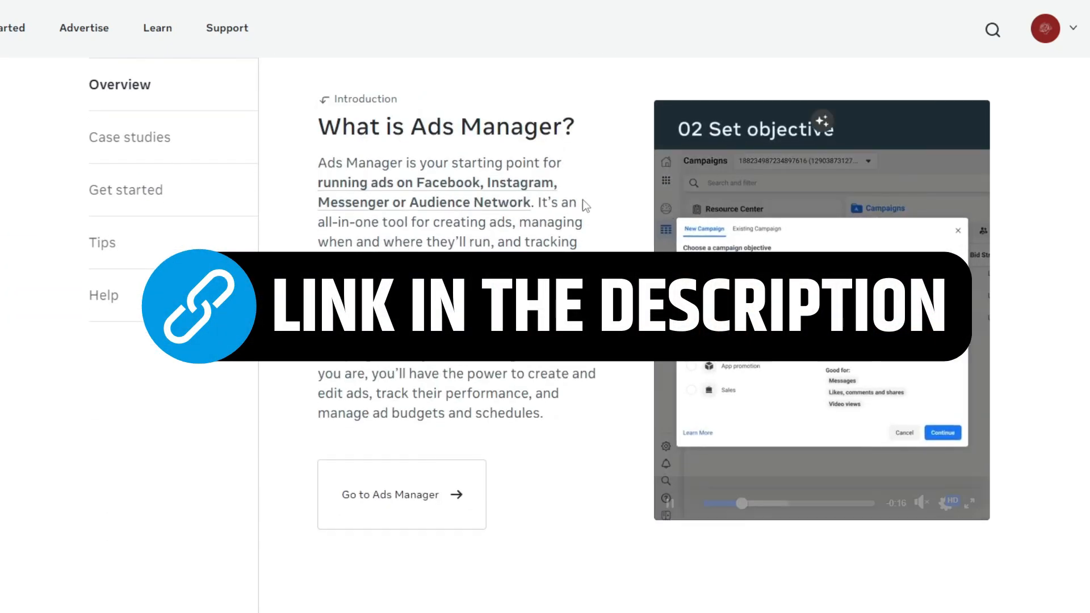
{"action": "scroll", "coordinate": [582, 199], "scroll_direction": "up", "scroll_amount": 4}
{"action": "scroll", "coordinate": [528, 203], "scroll_direction": "up", "scroll_amount": 1}
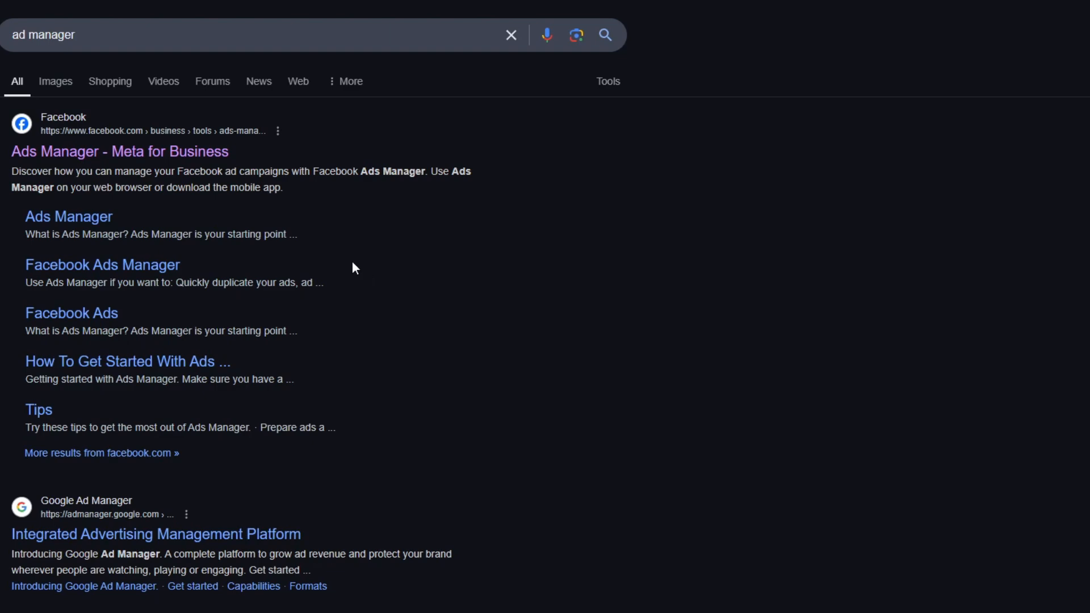
- Open the "Ads Manager - Meta for Business" search result and look over its introduction
{"action": "left_click", "coordinate": [227, 154]}
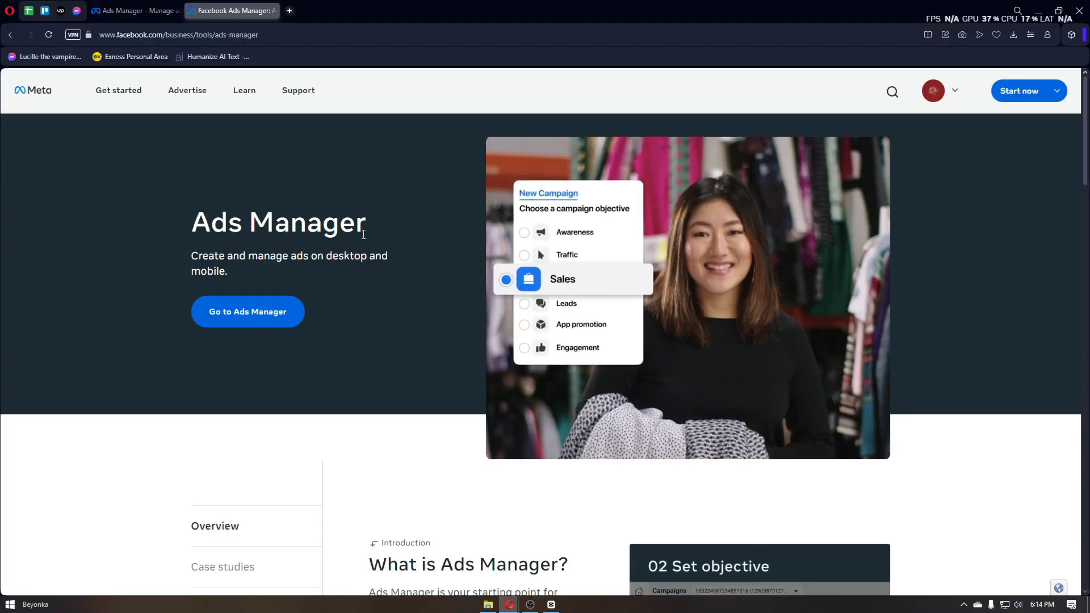
{"action": "scroll", "coordinate": [548, 349], "scroll_direction": "down", "scroll_amount": 5}
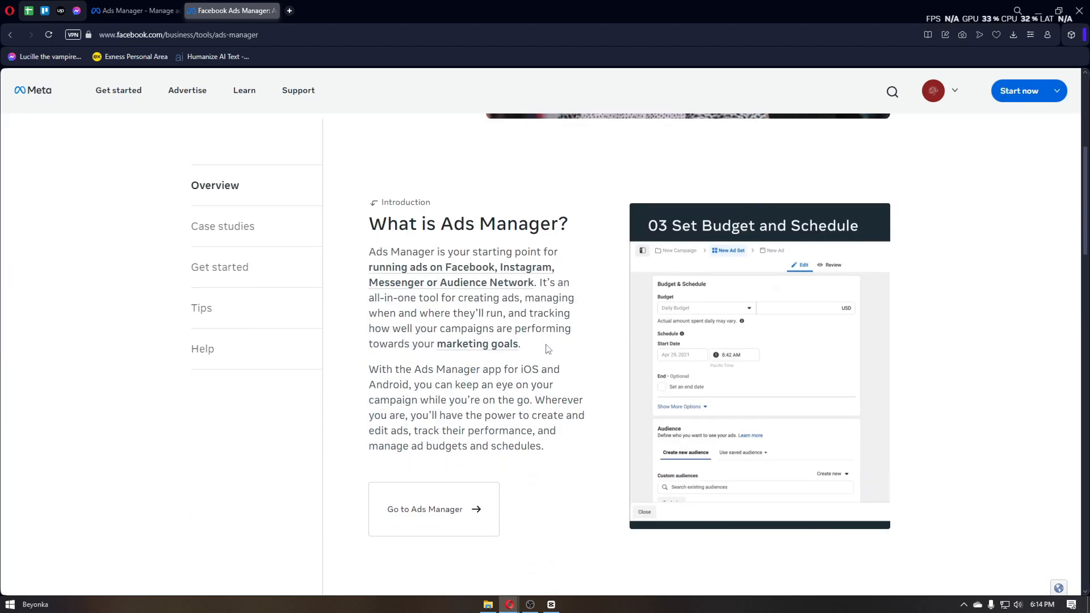
{"action": "scroll", "coordinate": [530, 348], "scroll_direction": "up", "scroll_amount": 3}
{"action": "scroll", "coordinate": [522, 346], "scroll_direction": "down", "scroll_amount": 2}
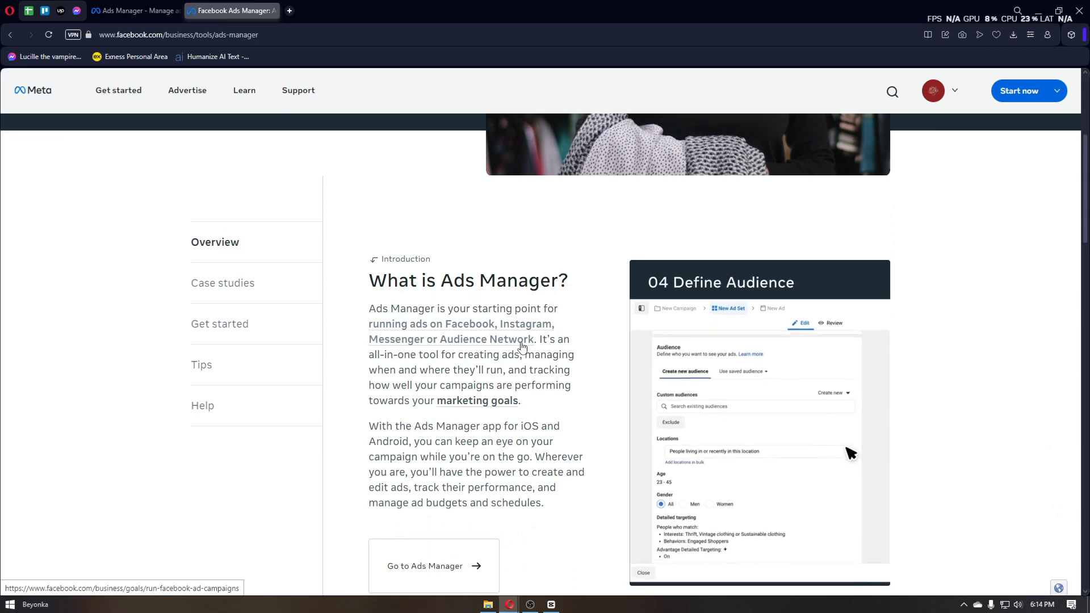
{"action": "scroll", "coordinate": [537, 355], "scroll_direction": "up", "scroll_amount": 4}
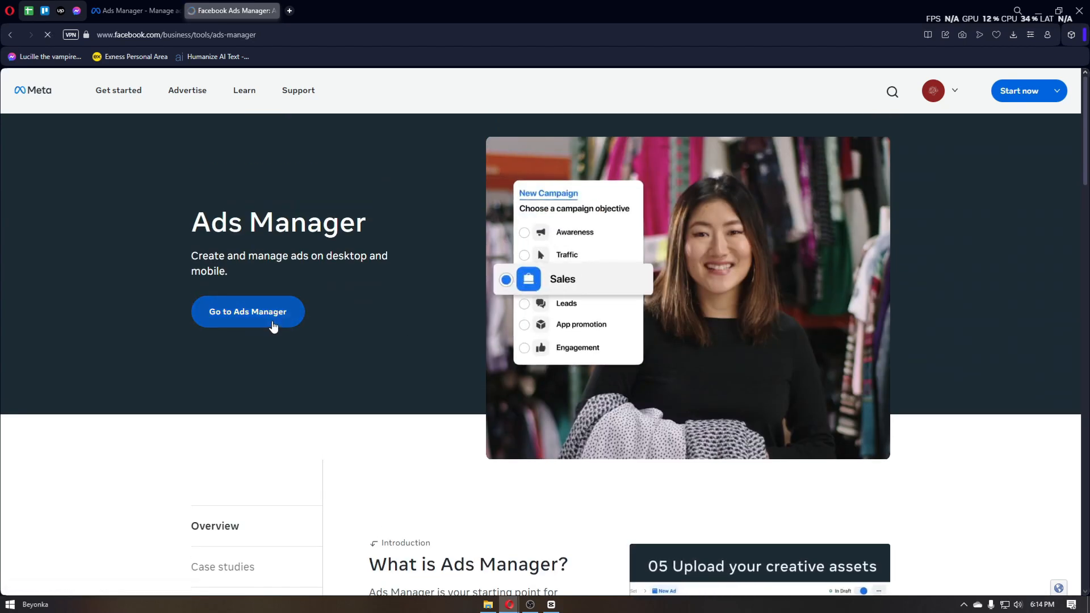
- Go to Ads Manager from the Meta page and accept the non-discrimination policy
{"action": "left_click", "coordinate": [273, 325]}
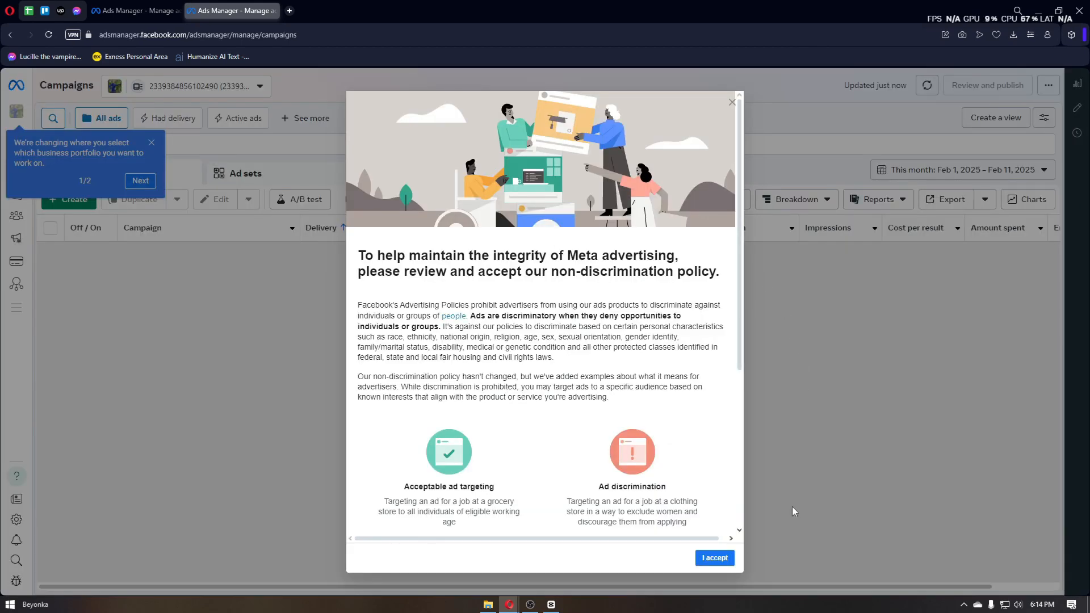
{"action": "left_click", "coordinate": [714, 557]}
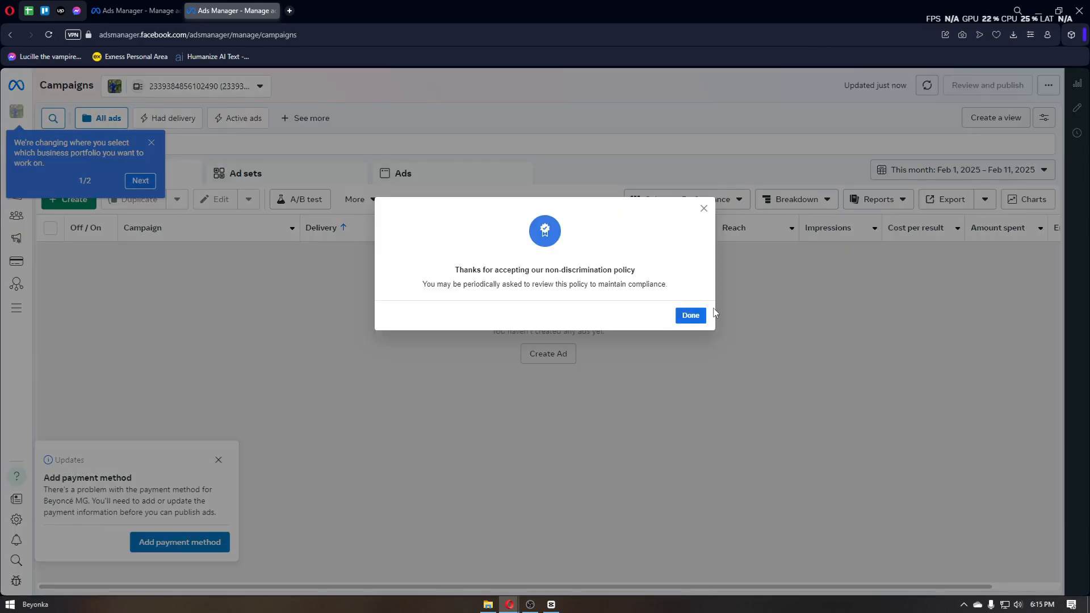
{"action": "left_click", "coordinate": [698, 314]}
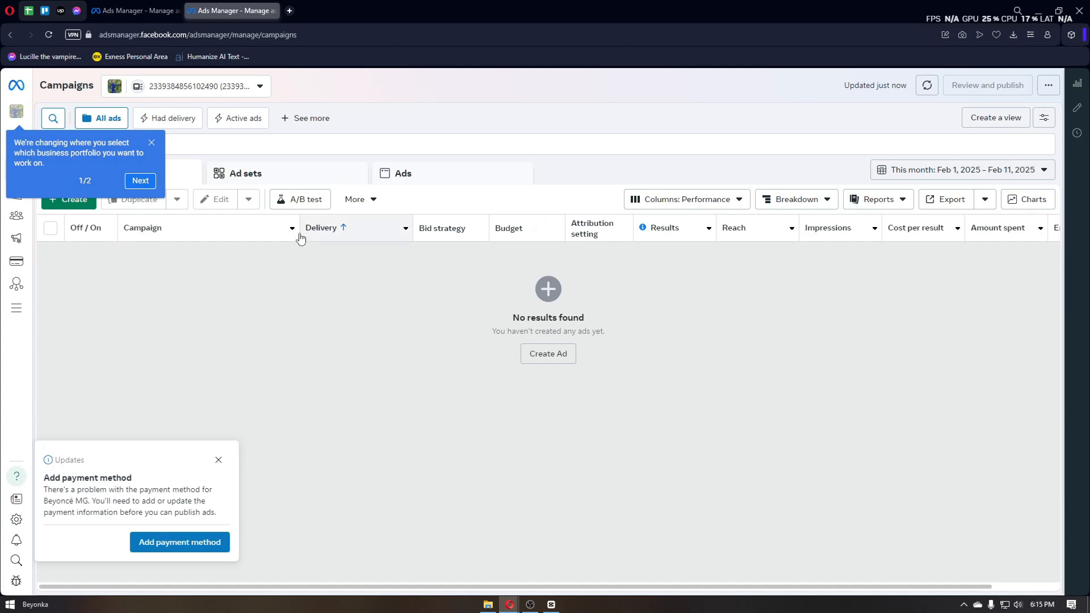
- In the first browser tab, return to the Facebook home page and open Ads Manager from its shortcuts
{"action": "left_click", "coordinate": [147, 16]}
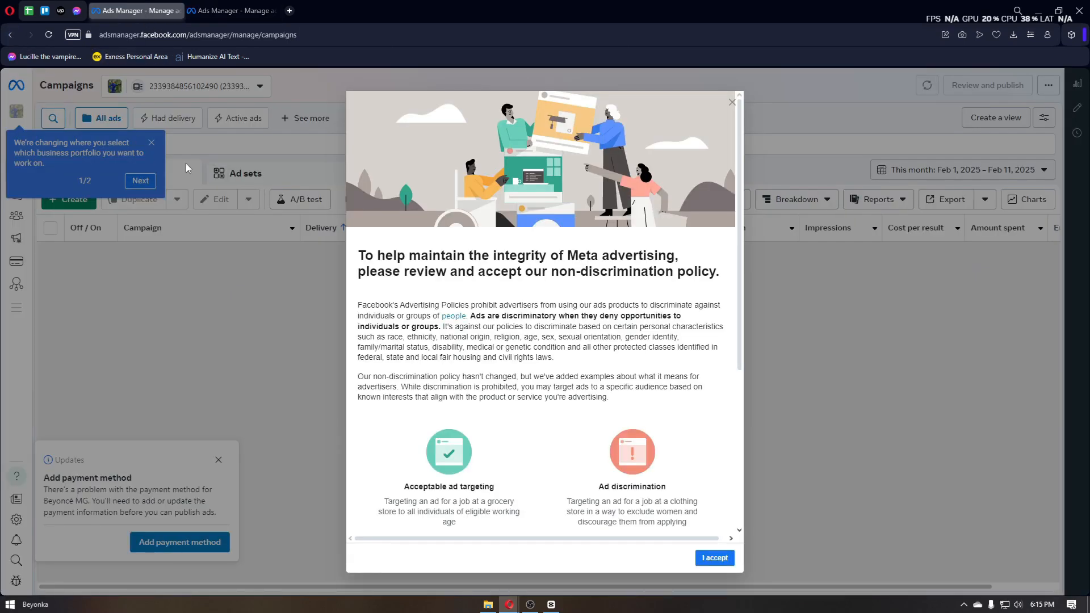
{"action": "left_click", "coordinate": [714, 558]}
{"action": "left_click", "coordinate": [11, 35]}
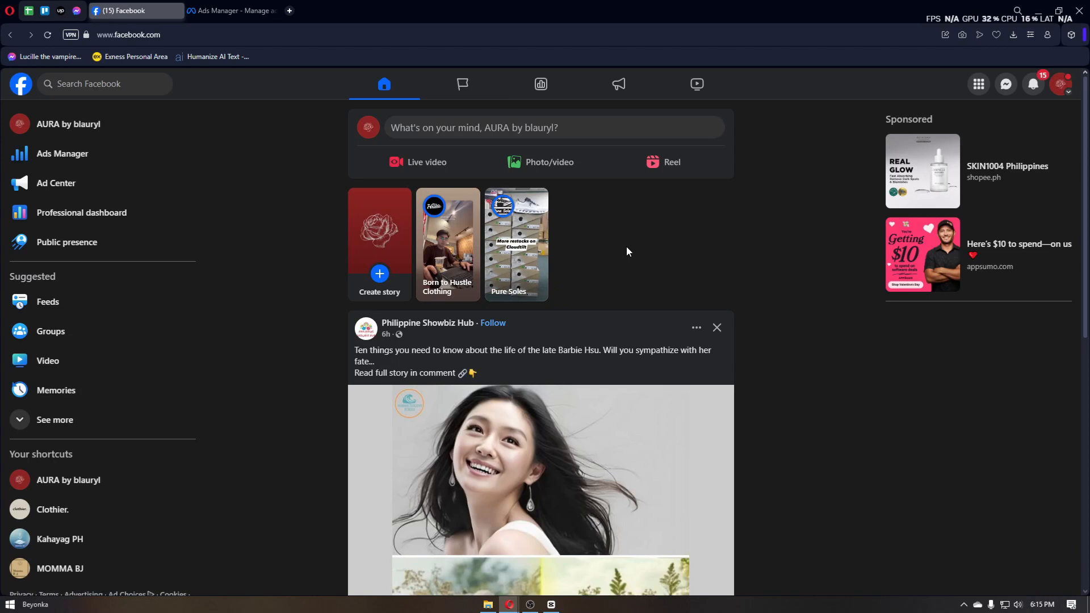
{"action": "left_click", "coordinate": [141, 163]}
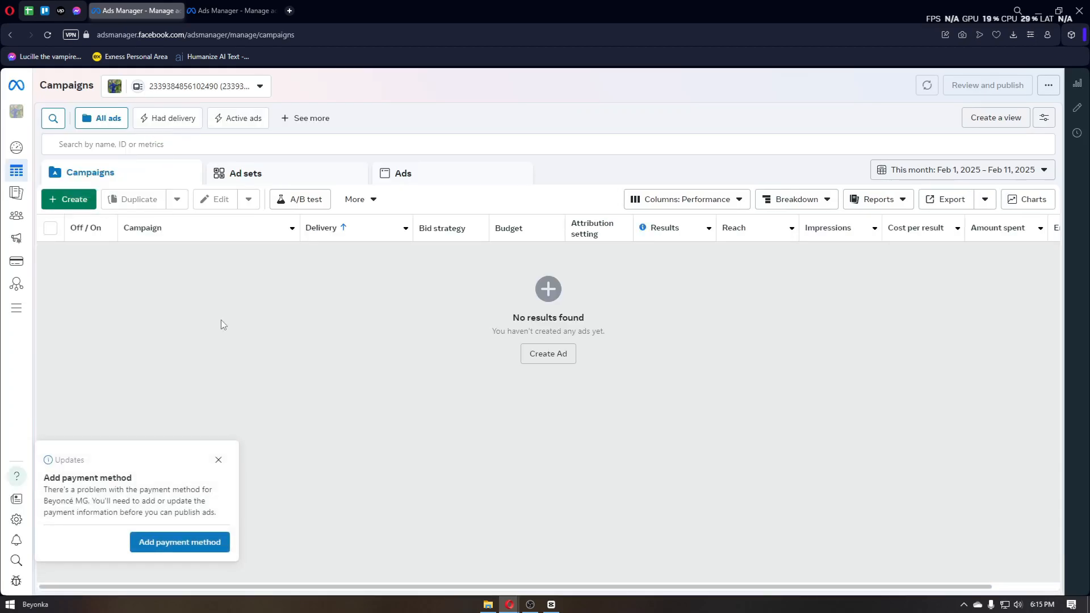
- Dismiss the payment method notice and start a new campaign with the Auction buying type
{"action": "left_click", "coordinate": [219, 461]}
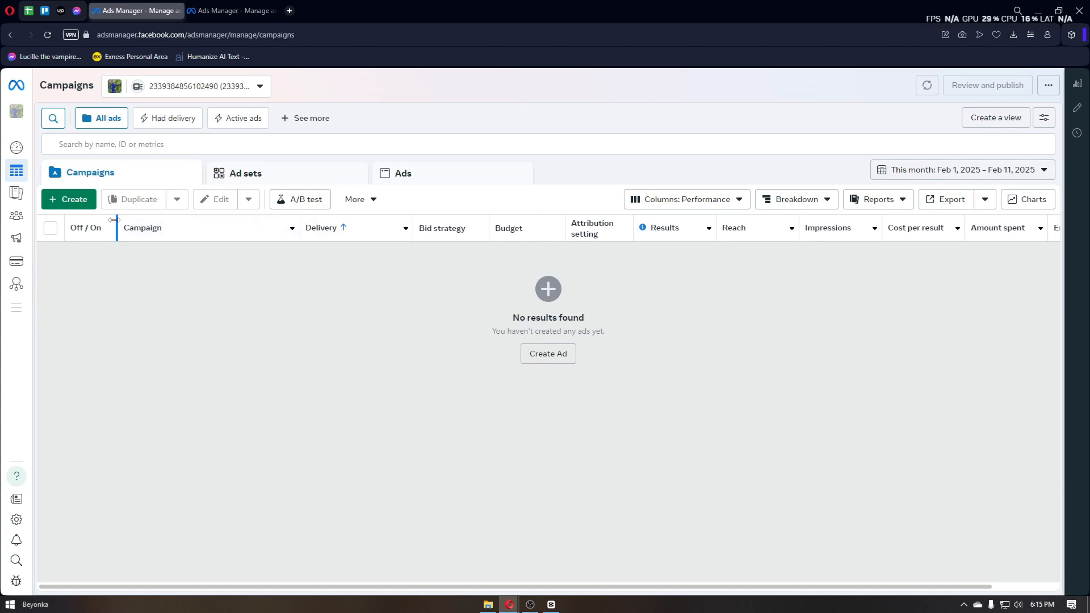
{"action": "left_click", "coordinate": [67, 204]}
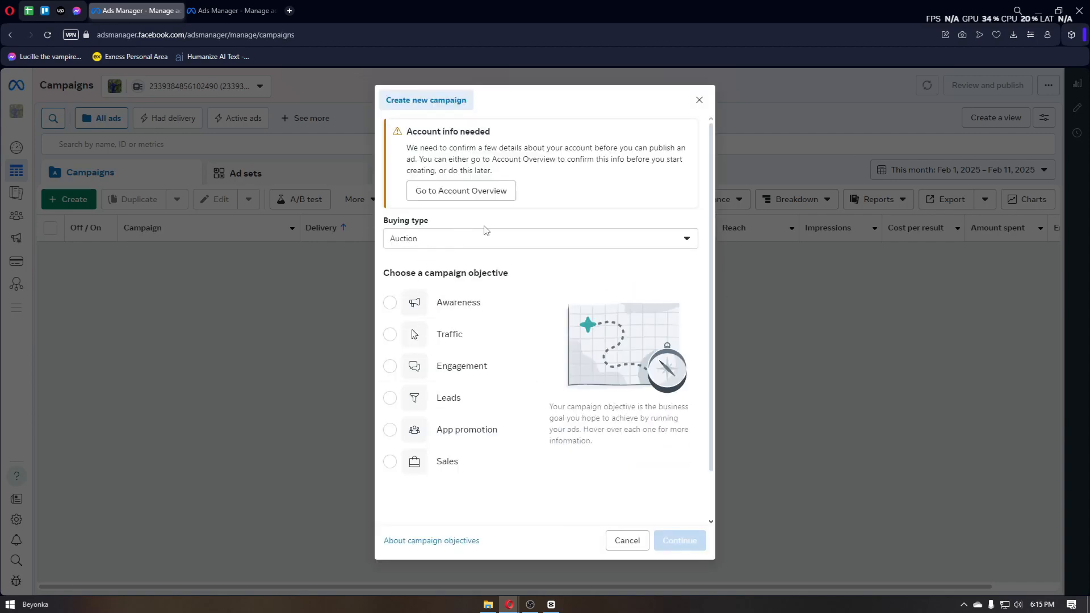
{"action": "left_click", "coordinate": [510, 244]}
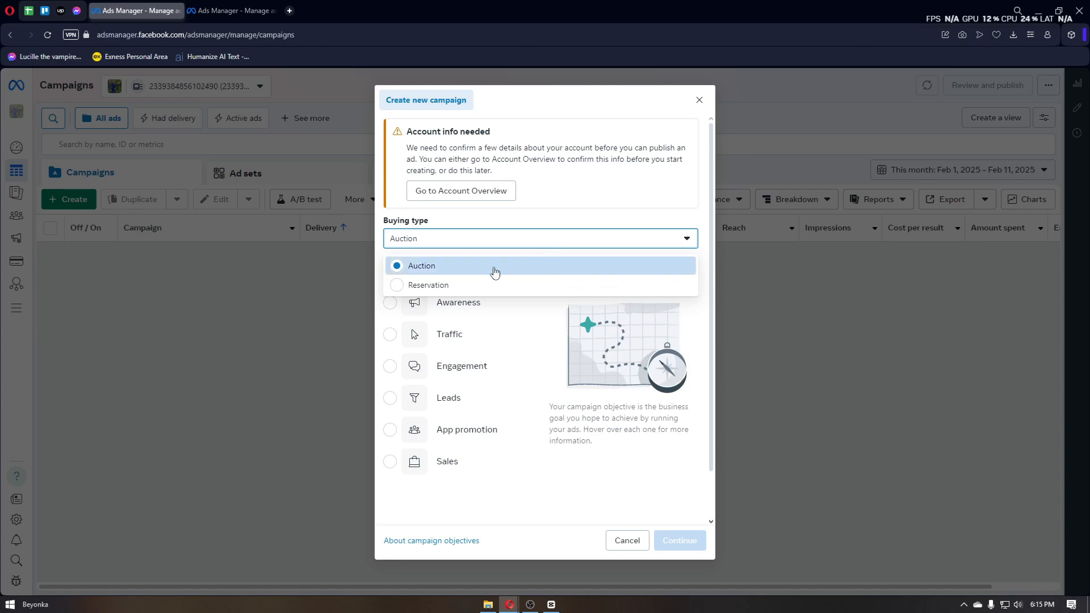
{"action": "left_click", "coordinate": [568, 219]}
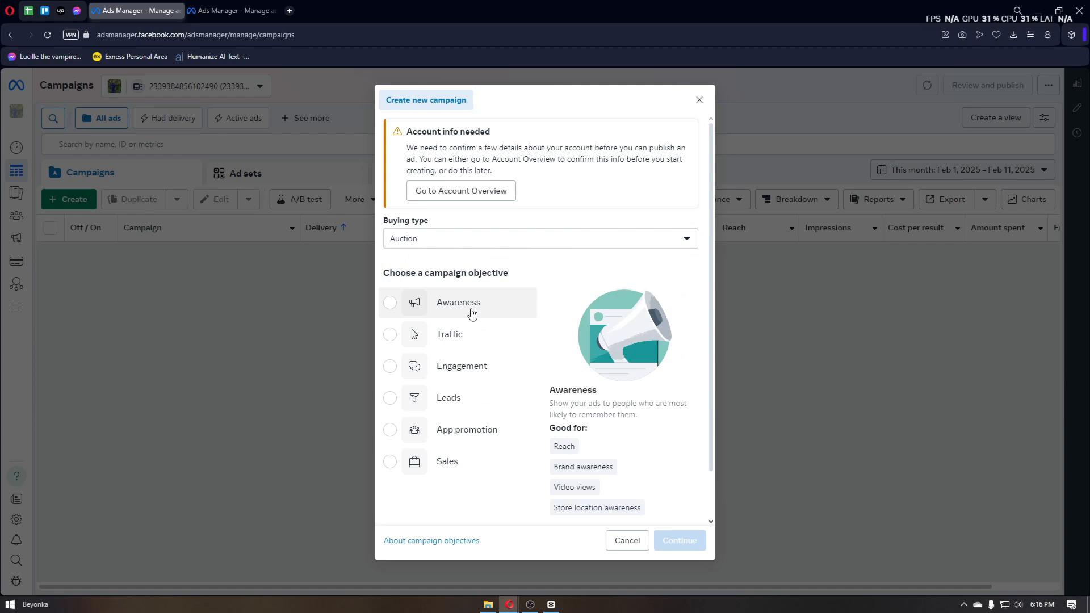
- Choose Sales as the campaign objective and continue to the campaign setup
{"action": "scroll", "coordinate": [549, 282], "scroll_direction": "down", "scroll_amount": 1}
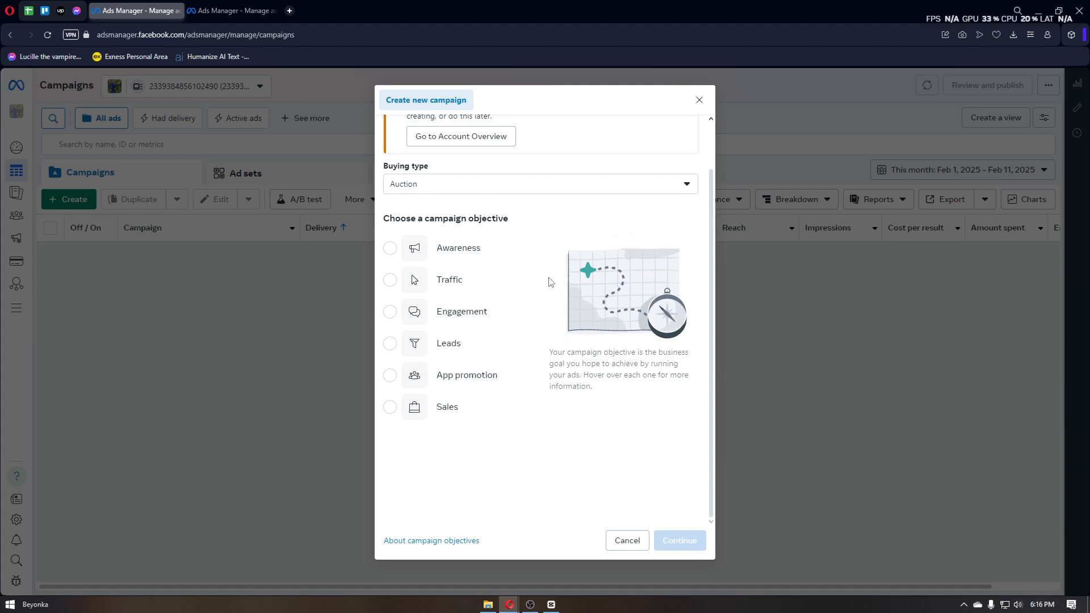
{"action": "mouse_move", "coordinate": [446, 258]}
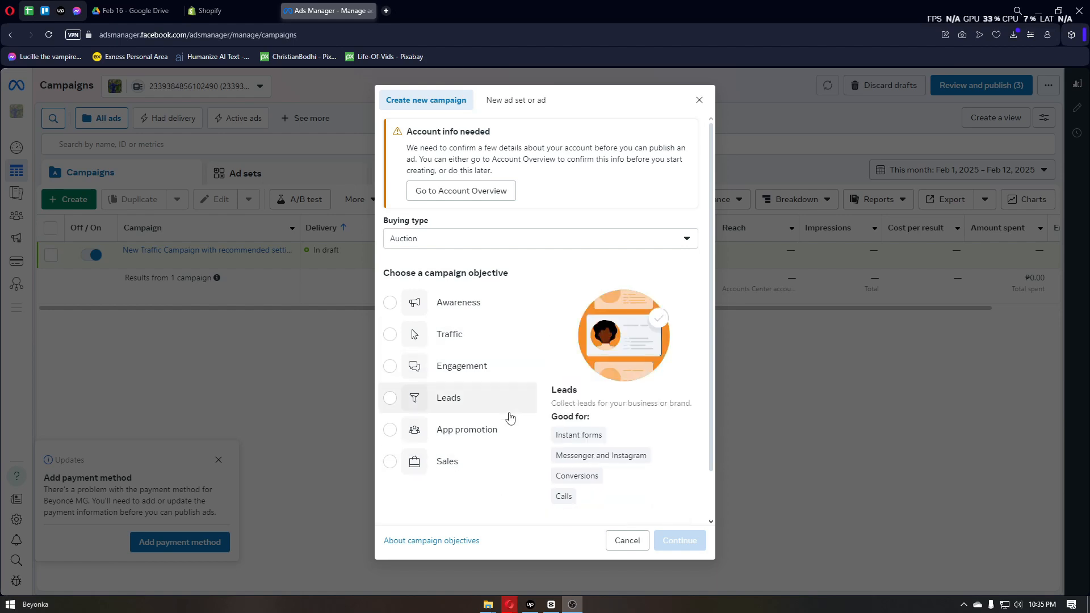
{"action": "left_click", "coordinate": [461, 462]}
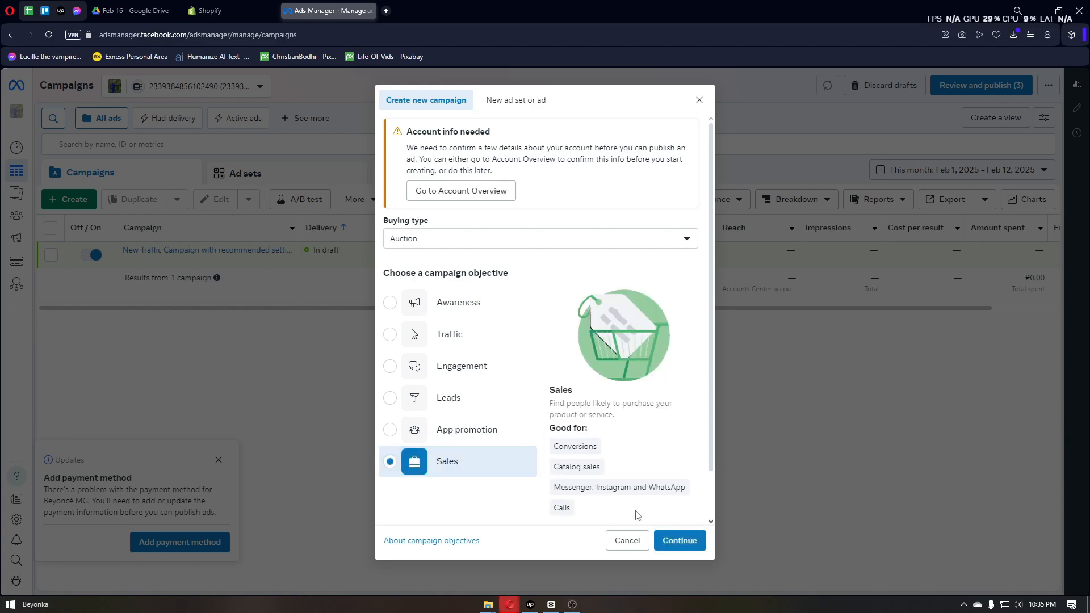
{"action": "left_click", "coordinate": [679, 539]}
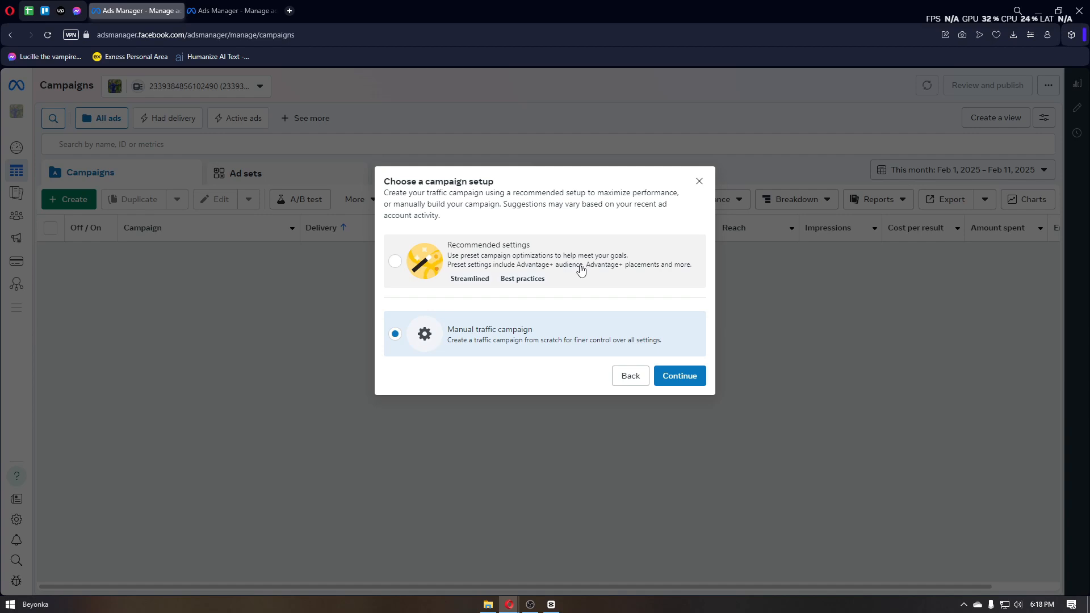
- Choose Recommended settings as the campaign setup and continue to the campaign's editing page
{"action": "mouse_move", "coordinate": [519, 277]}
{"action": "left_click", "coordinate": [644, 277]}
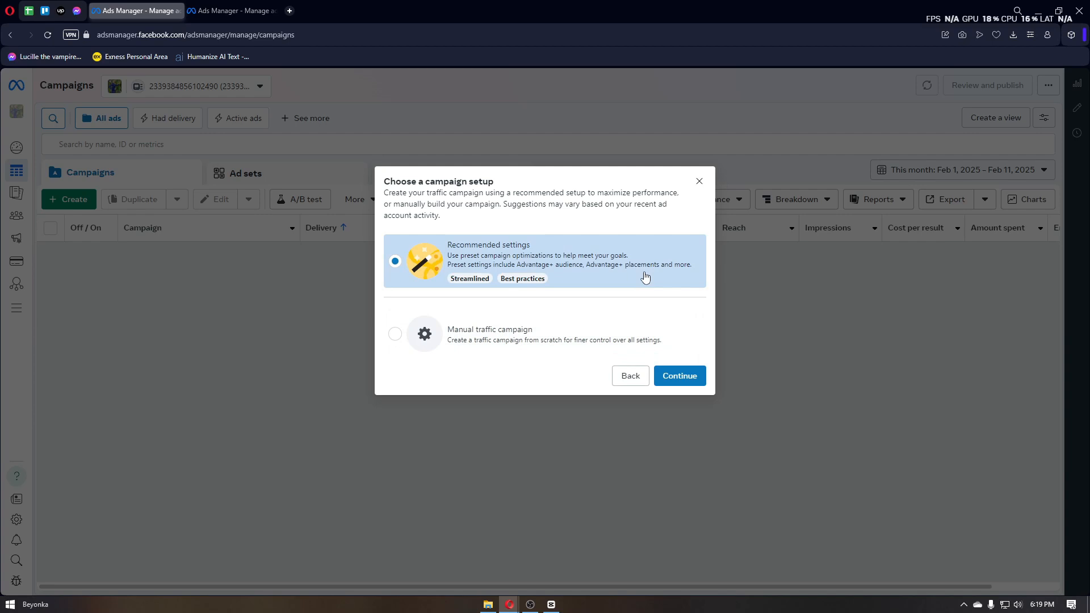
{"action": "left_click", "coordinate": [679, 378]}
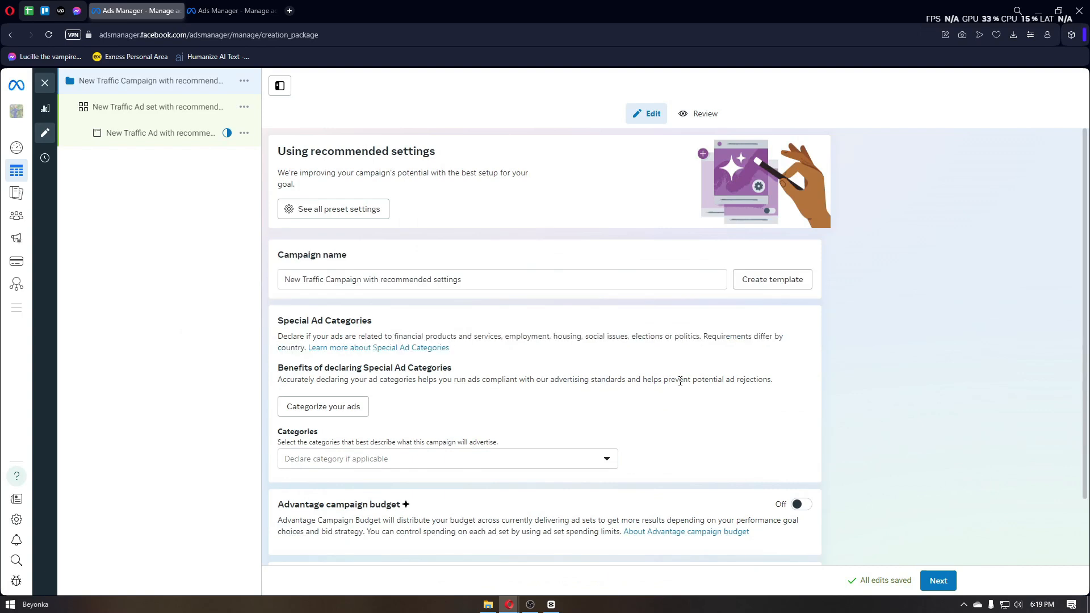
- Review the campaign name and the information about declaring Special Ad Categories
{"action": "left_click_drag", "start_coordinate": [481, 279], "coordinate": [308, 279]}
{"action": "left_click_drag", "start_coordinate": [468, 280], "coordinate": [250, 275]}
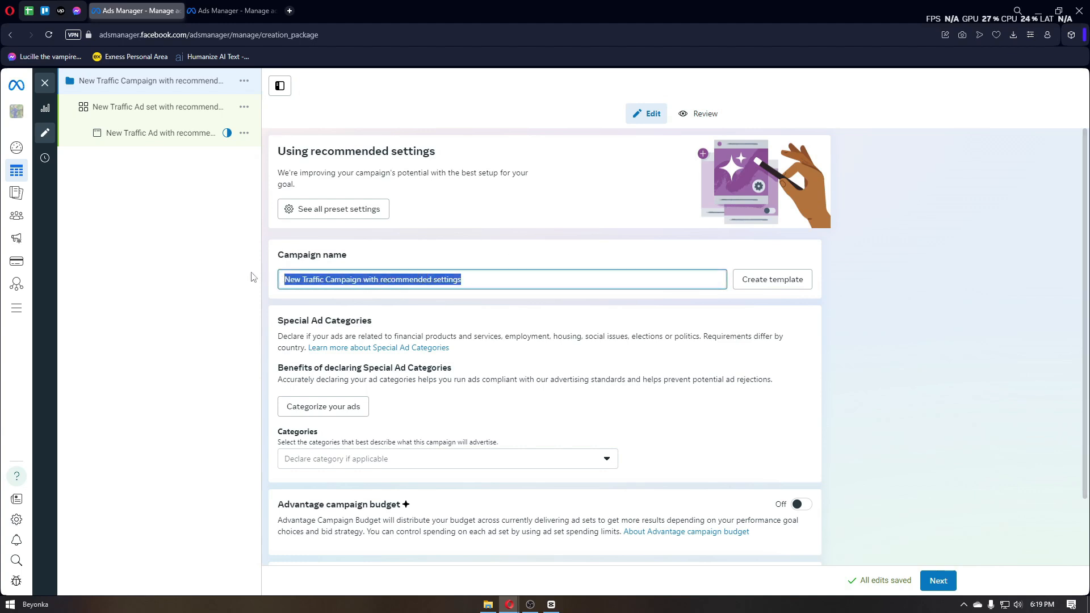
{"action": "scroll", "coordinate": [521, 376], "scroll_direction": "down", "scroll_amount": 2}
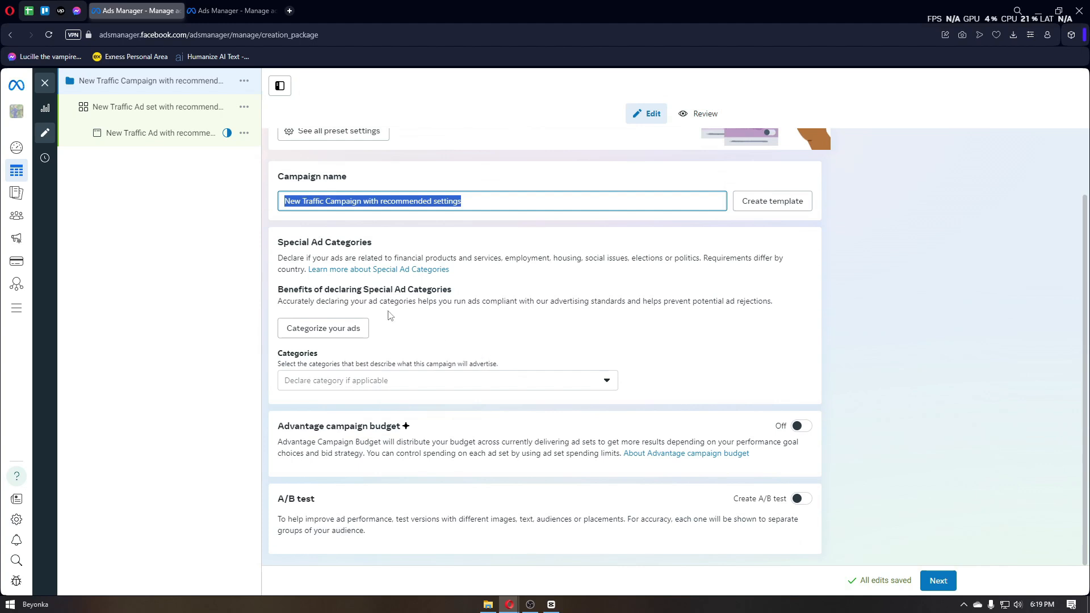
{"action": "left_click_drag", "start_coordinate": [289, 242], "coordinate": [393, 246]}
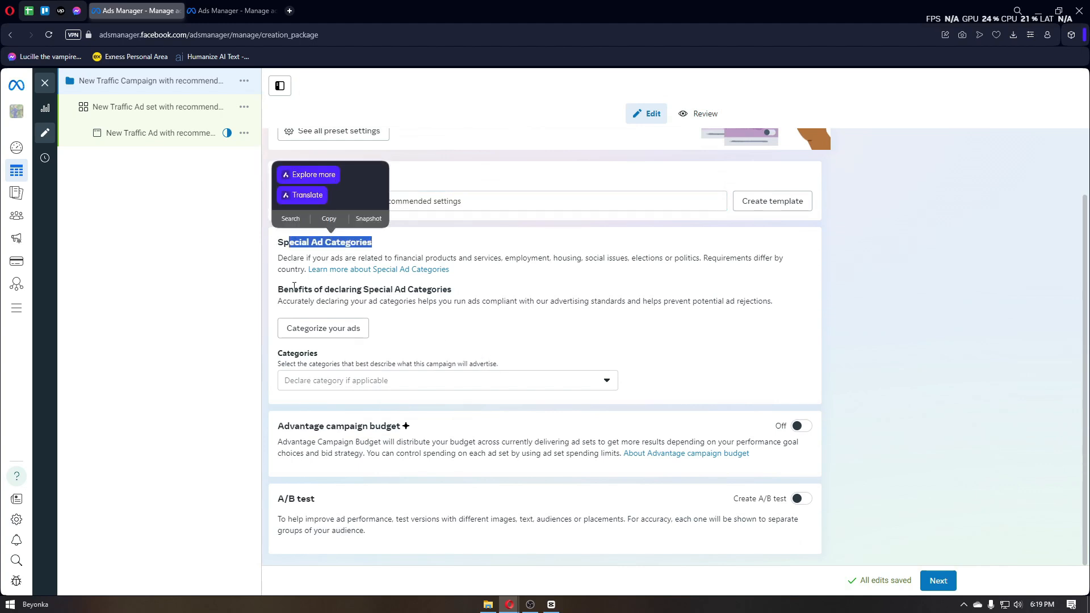
{"action": "left_click_drag", "start_coordinate": [281, 286], "coordinate": [460, 295]}
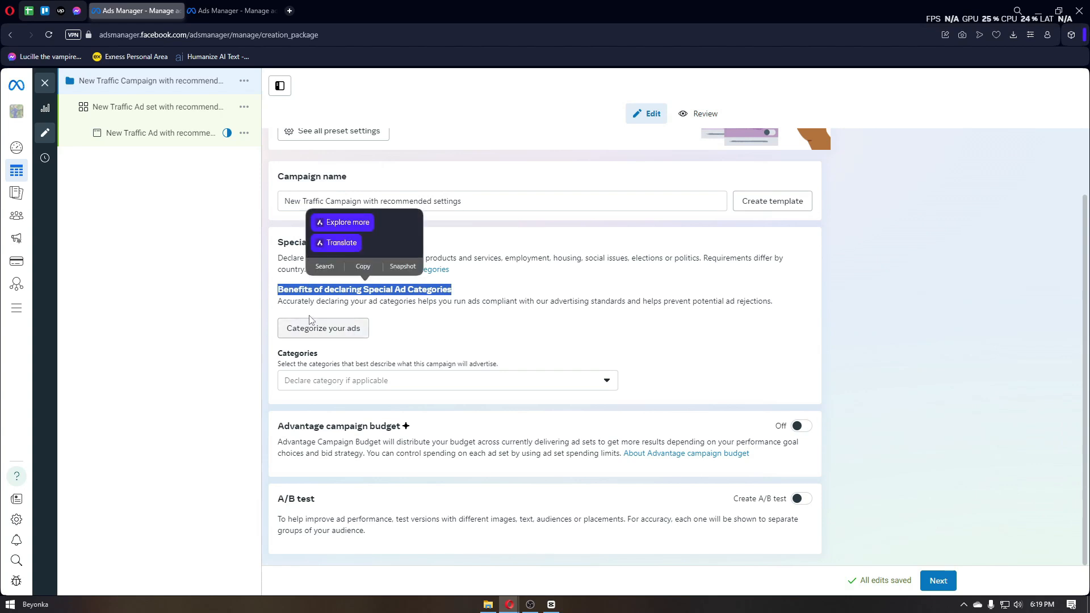
{"action": "left_click", "coordinate": [323, 328]}
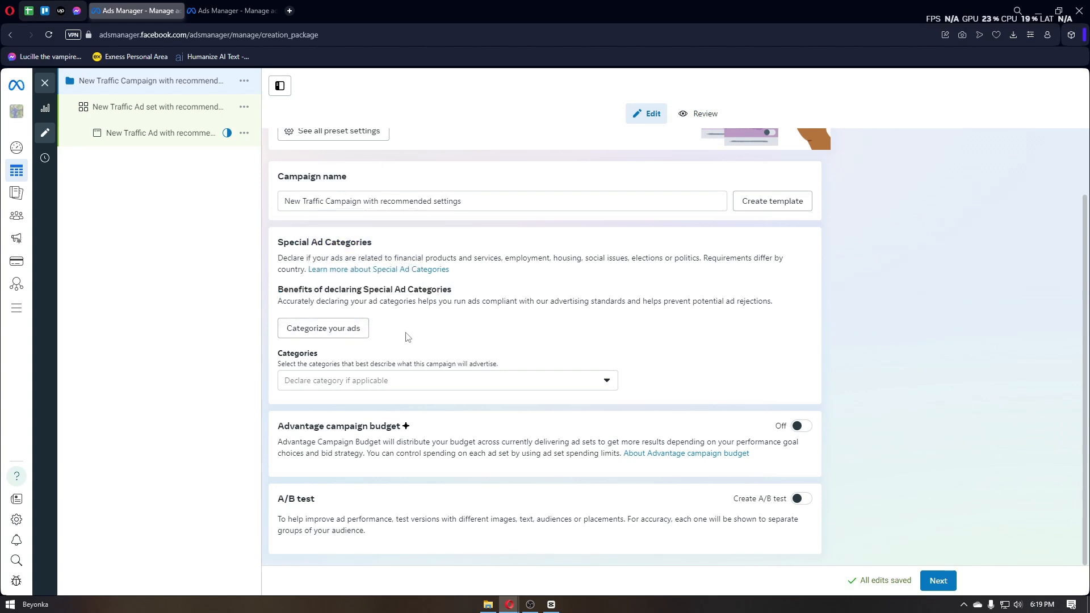
- Check the available special ad categories without declaring any, and continue to the ad set settings
{"action": "left_click", "coordinate": [396, 381]}
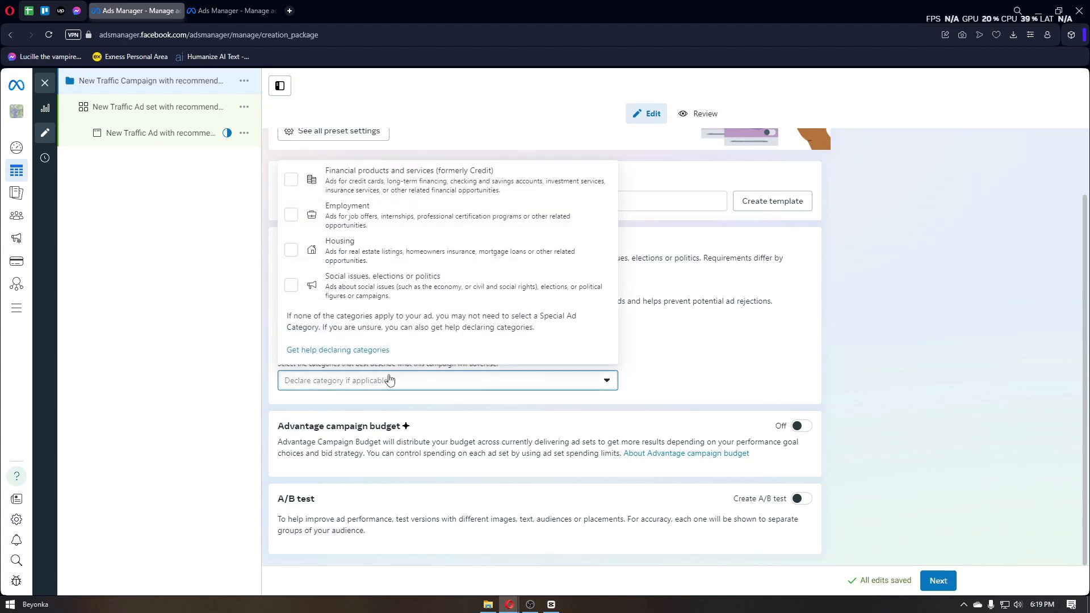
{"action": "left_click", "coordinate": [501, 407]}
{"action": "scroll", "coordinate": [503, 406], "scroll_direction": "up", "scroll_amount": 2}
{"action": "scroll", "coordinate": [624, 454], "scroll_direction": "down", "scroll_amount": 2}
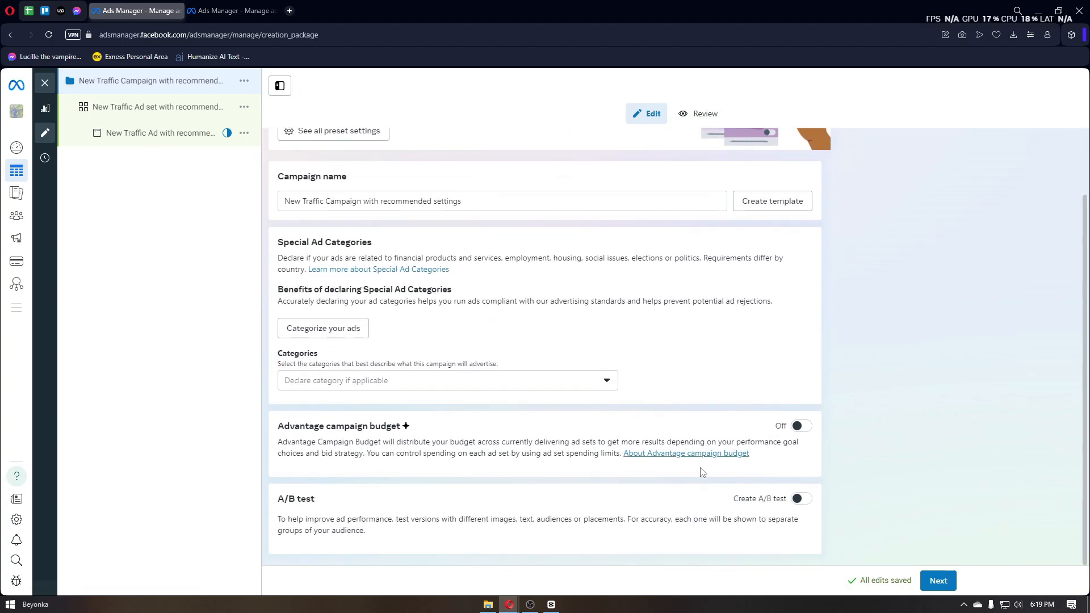
{"action": "left_click", "coordinate": [938, 580]}
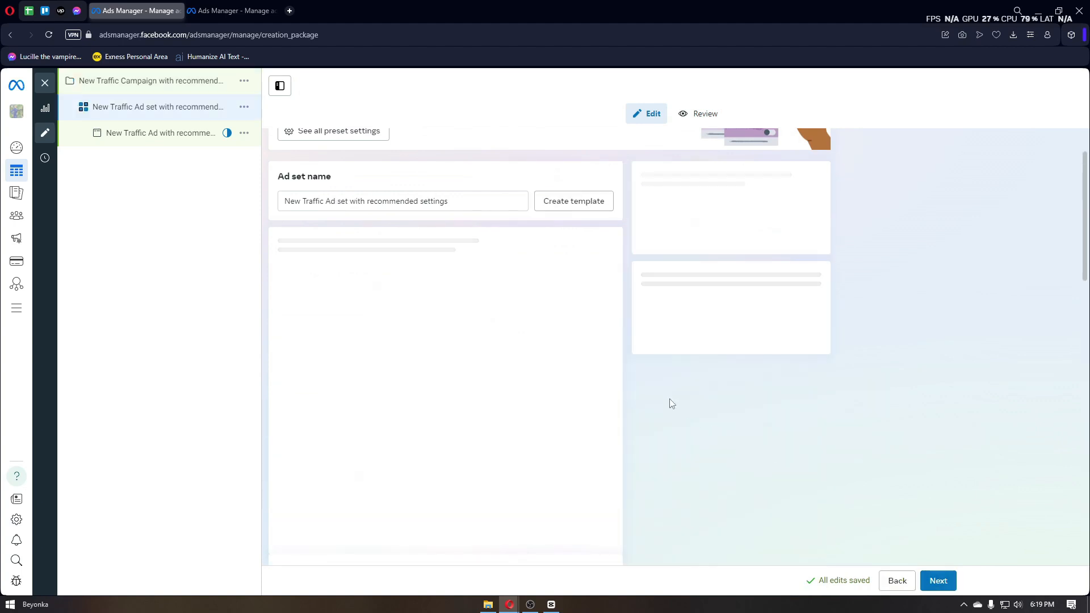
- Review the ad set name, conversion location, performance goal and budget settings of the ad set
{"action": "left_click_drag", "start_coordinate": [282, 255], "coordinate": [349, 260]}
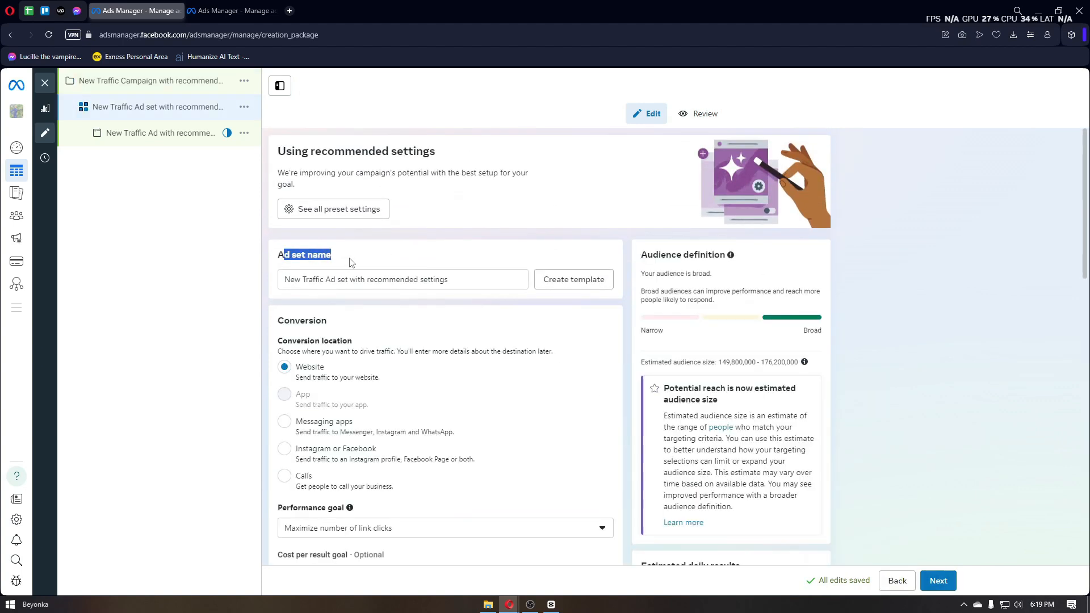
{"action": "left_click", "coordinate": [361, 261]}
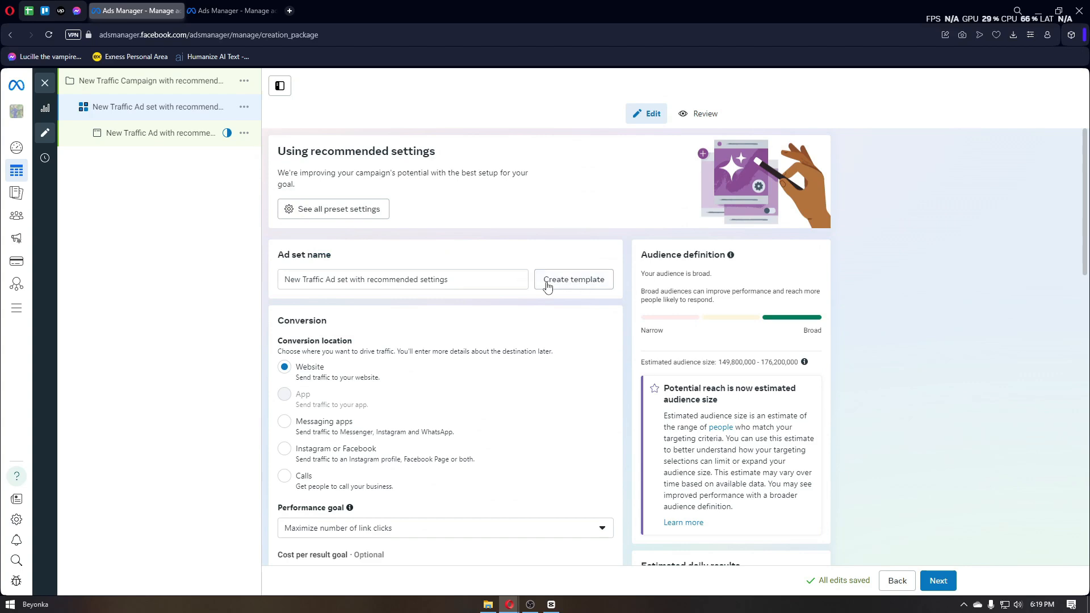
{"action": "scroll", "coordinate": [510, 291], "scroll_direction": "down", "scroll_amount": 1}
{"action": "scroll", "coordinate": [358, 285], "scroll_direction": "down", "scroll_amount": 3}
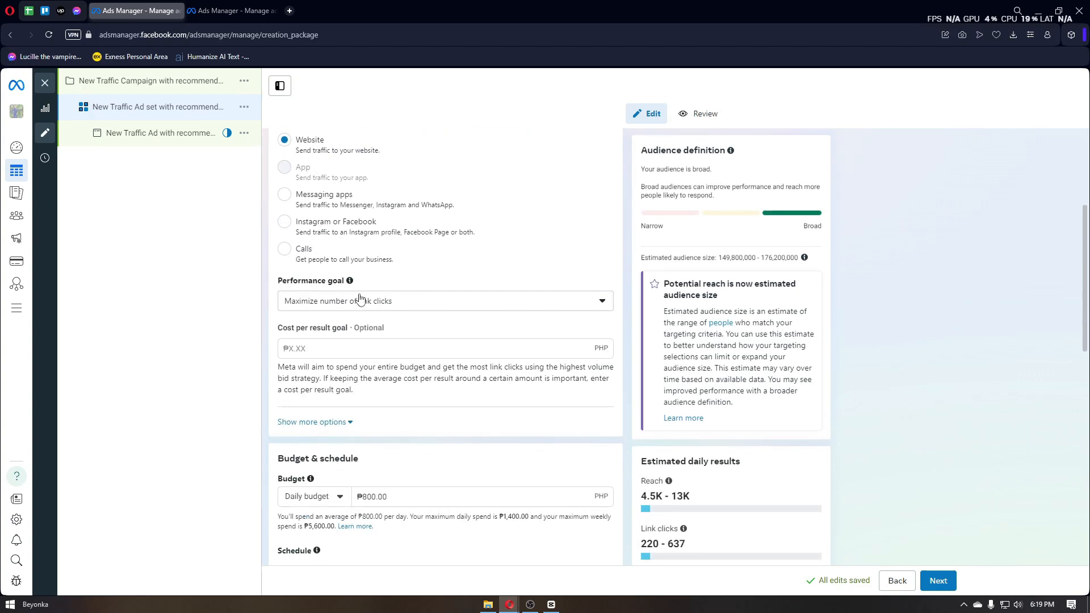
{"action": "scroll", "coordinate": [360, 291], "scroll_direction": "up", "scroll_amount": 3}
{"action": "left_click_drag", "start_coordinate": [285, 264], "coordinate": [348, 271]}
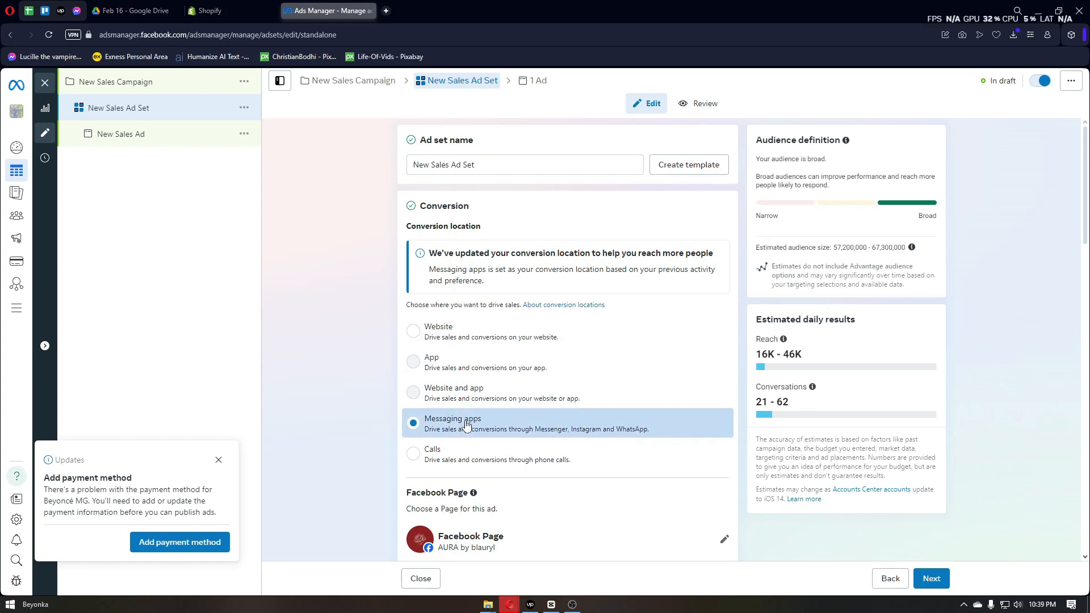
- Set the ad set's conversion location to Website and keep Maximize number of conversions as the performance goal
{"action": "left_click", "coordinate": [454, 338]}
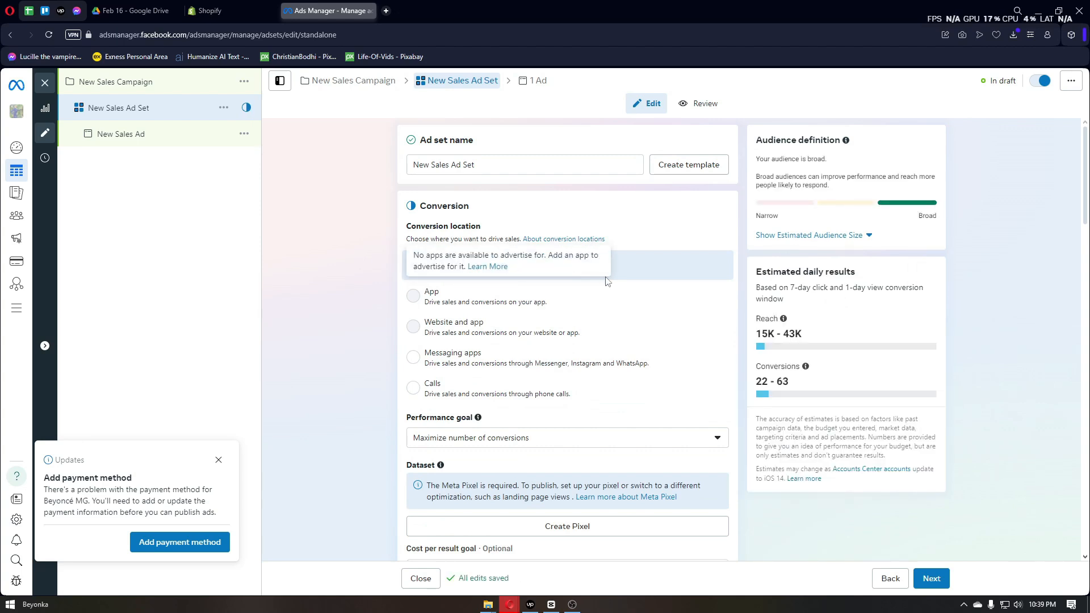
{"action": "left_click_drag", "start_coordinate": [407, 421], "coordinate": [460, 422]}
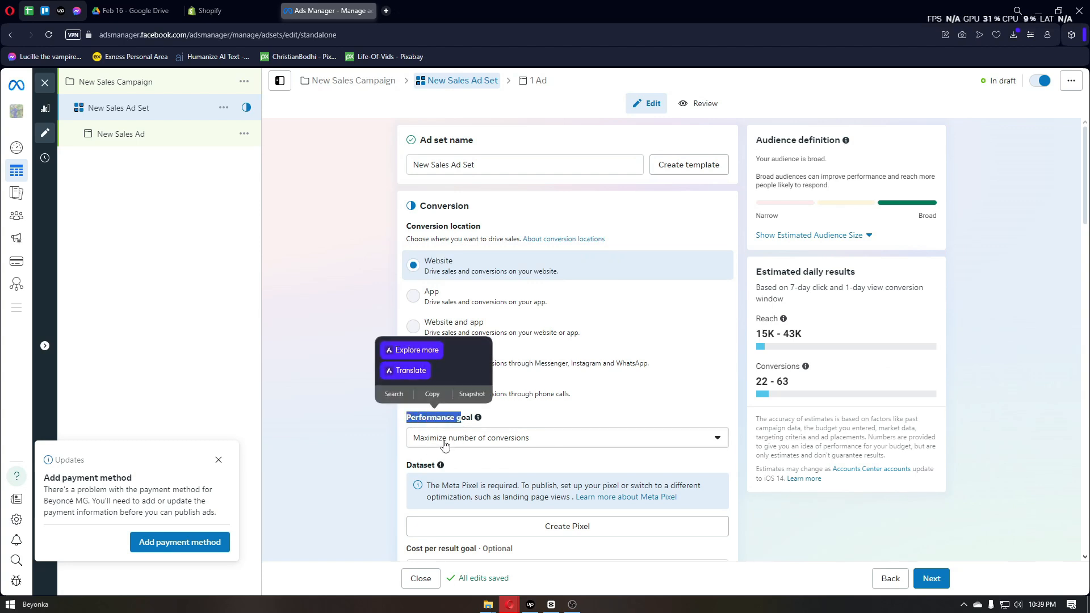
{"action": "left_click", "coordinate": [481, 442]}
{"action": "scroll", "coordinate": [491, 392], "scroll_direction": "down", "scroll_amount": 2}
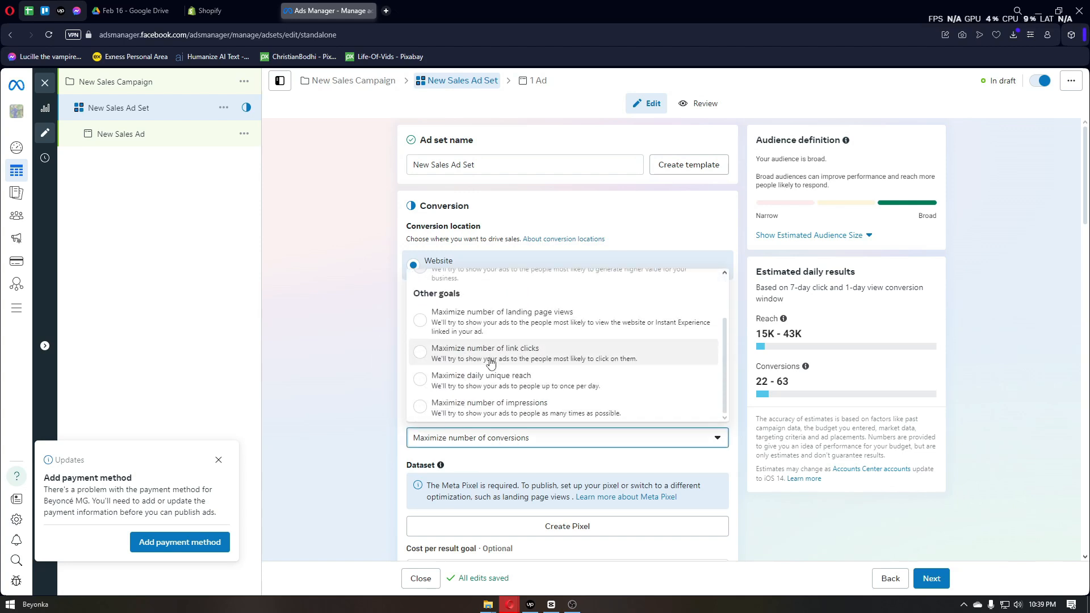
{"action": "scroll", "coordinate": [491, 363], "scroll_direction": "up", "scroll_amount": 1}
{"action": "scroll", "coordinate": [491, 363], "scroll_direction": "down", "scroll_amount": 1}
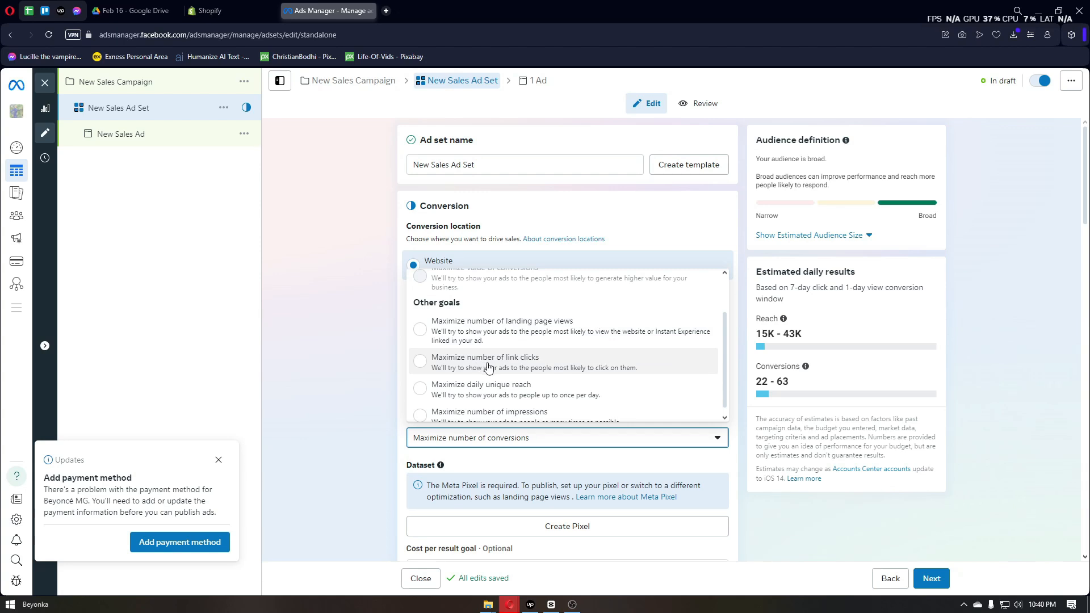
{"action": "scroll", "coordinate": [509, 366], "scroll_direction": "down", "scroll_amount": 1}
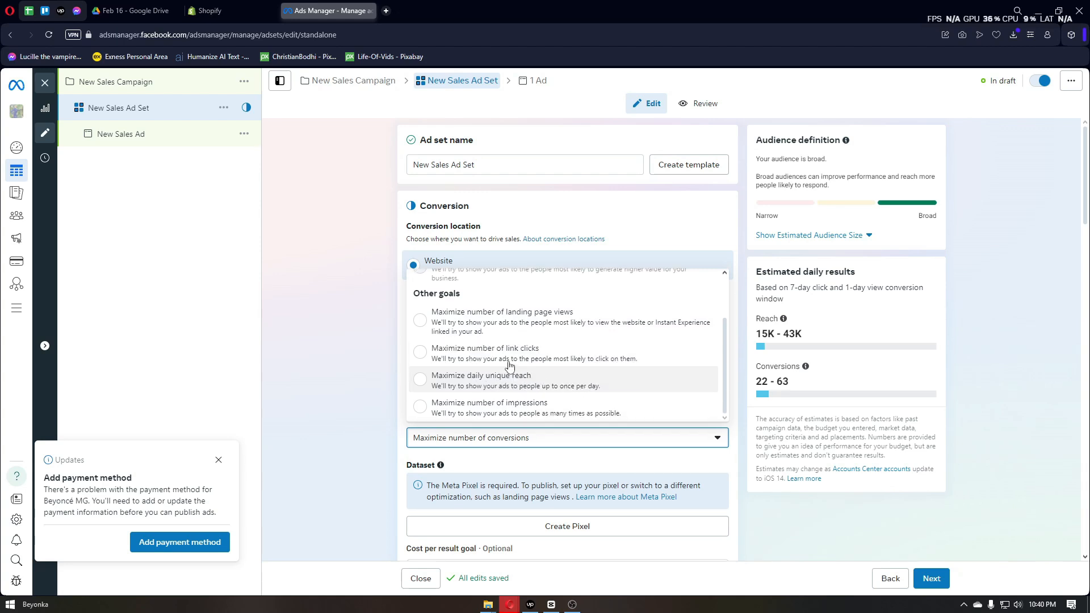
{"action": "scroll", "coordinate": [496, 392], "scroll_direction": "up", "scroll_amount": 3}
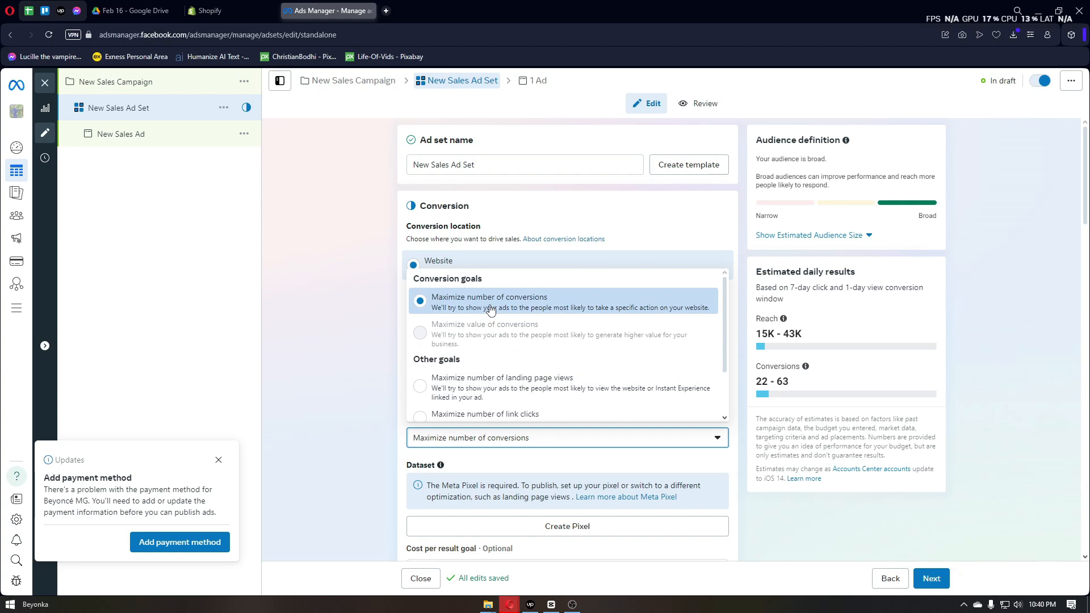
{"action": "left_click", "coordinate": [490, 309]}
- Examine the dataset requirement and the optional cost per result goal of the ad set
{"action": "scroll", "coordinate": [553, 411], "scroll_direction": "down", "scroll_amount": 3}
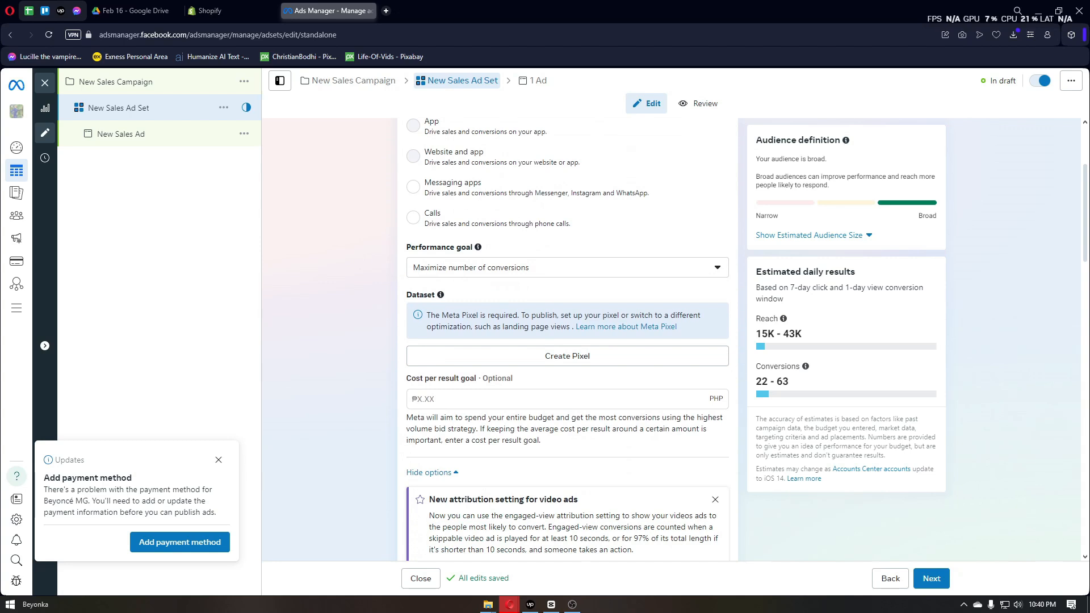
{"action": "scroll", "coordinate": [513, 397], "scroll_direction": "down", "scroll_amount": 1}
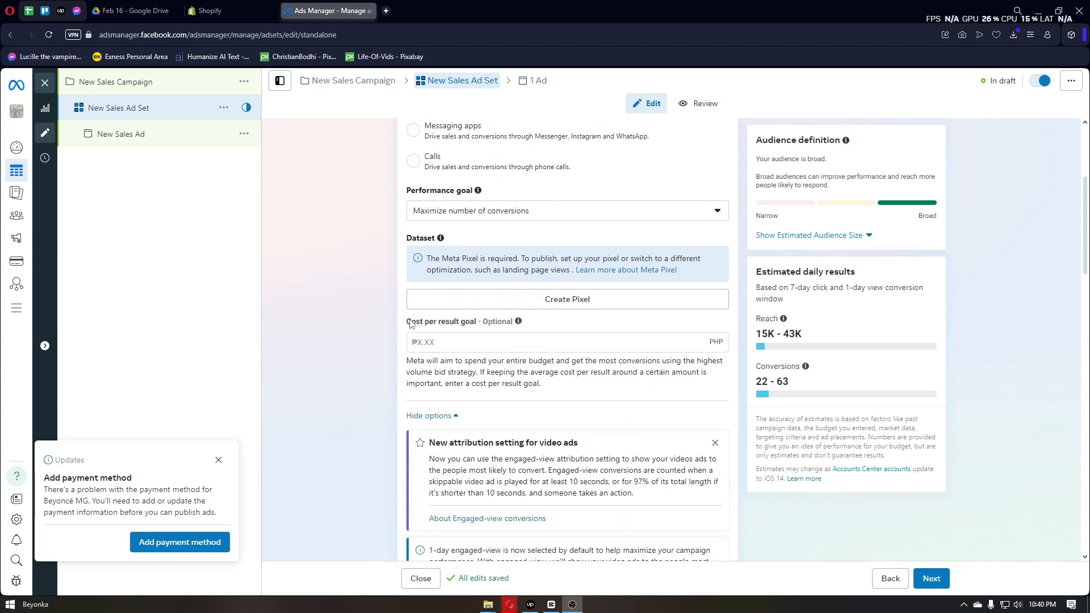
{"action": "left_click_drag", "start_coordinate": [412, 322], "coordinate": [476, 321]}
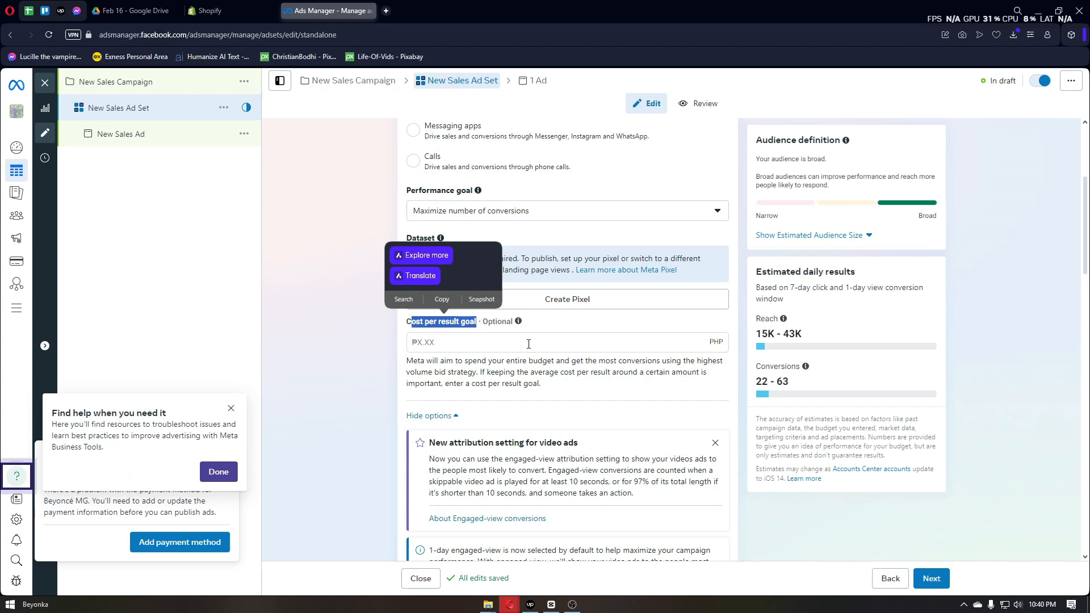
{"action": "scroll", "coordinate": [528, 343], "scroll_direction": "down", "scroll_amount": 2}
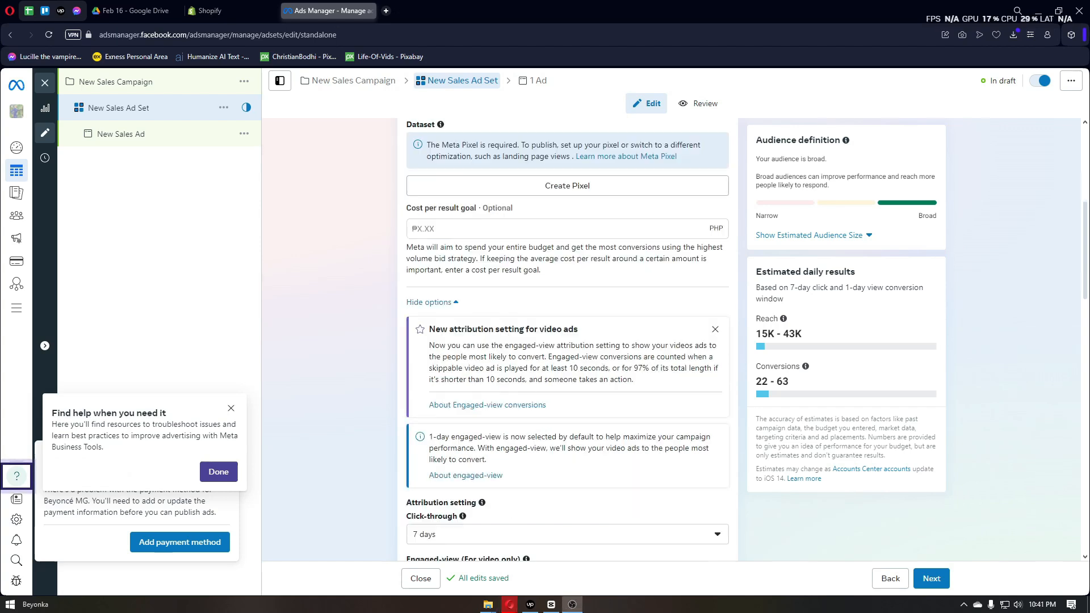
- Check the click-through, engaged-view and view-through attribution choices, keeping click-through at 7 days and view-through at 1 day
{"action": "scroll", "coordinate": [436, 415], "scroll_direction": "down", "scroll_amount": 3}
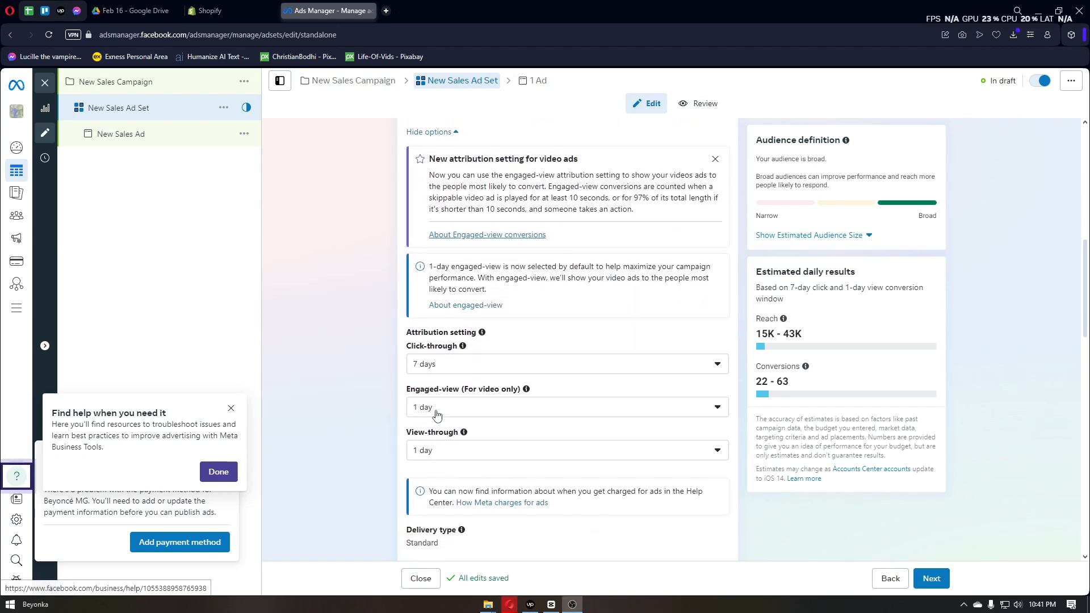
{"action": "scroll", "coordinate": [436, 414], "scroll_direction": "down", "scroll_amount": 1}
{"action": "left_click", "coordinate": [456, 309]}
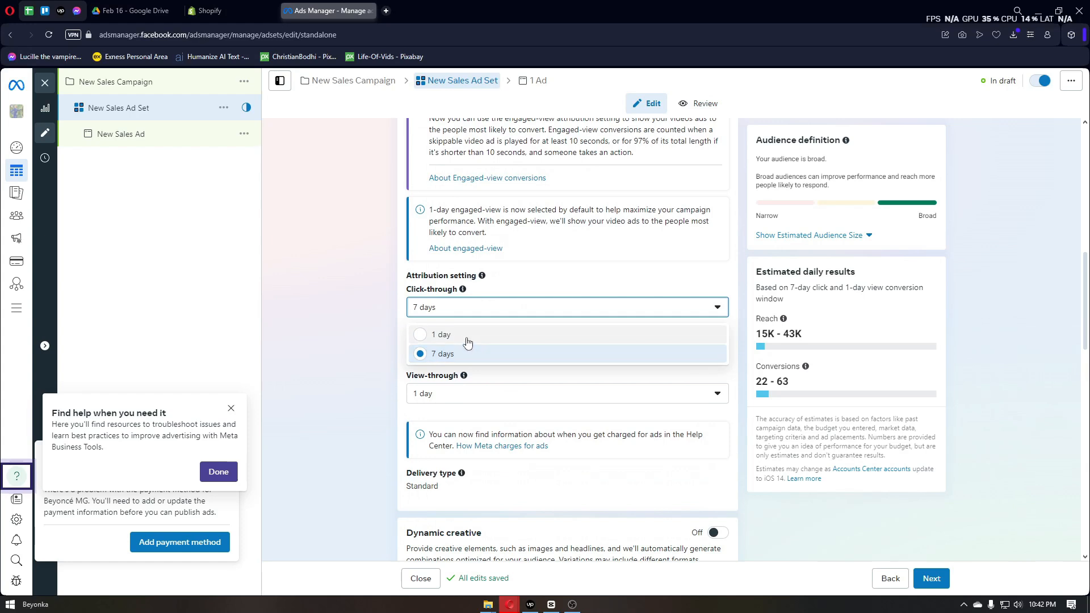
{"action": "left_click", "coordinate": [457, 352]}
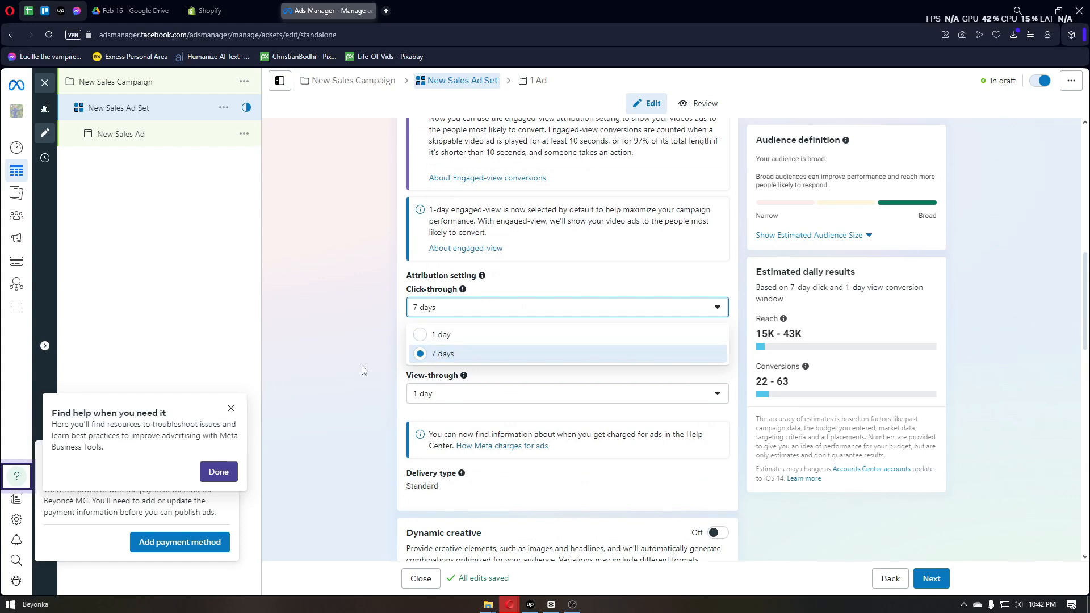
{"action": "left_click", "coordinate": [454, 353]}
{"action": "left_click", "coordinate": [441, 377]}
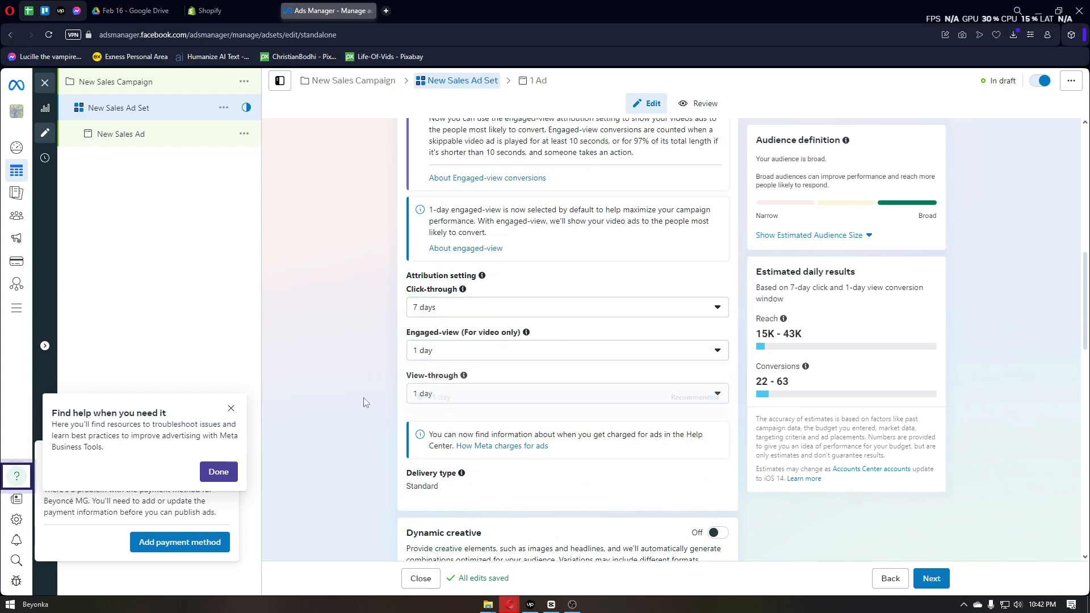
{"action": "left_click", "coordinate": [443, 400]}
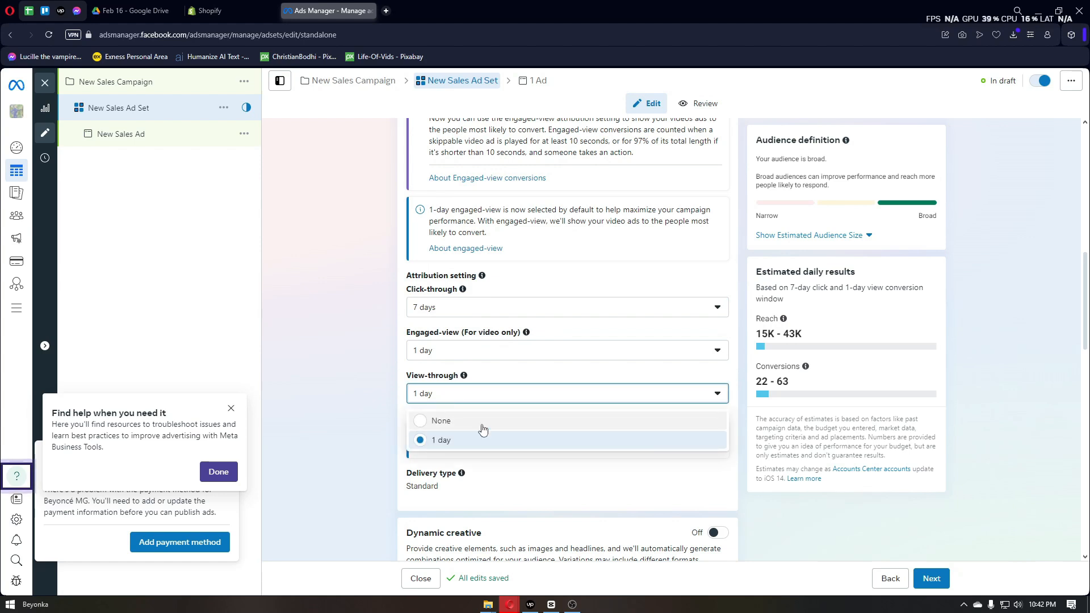
{"action": "left_click", "coordinate": [364, 419]}
- Review the delivery type, dynamic creative, daily budget and schedule, briefly trying the end date option without keeping it
{"action": "scroll", "coordinate": [362, 419], "scroll_direction": "down", "scroll_amount": 3}
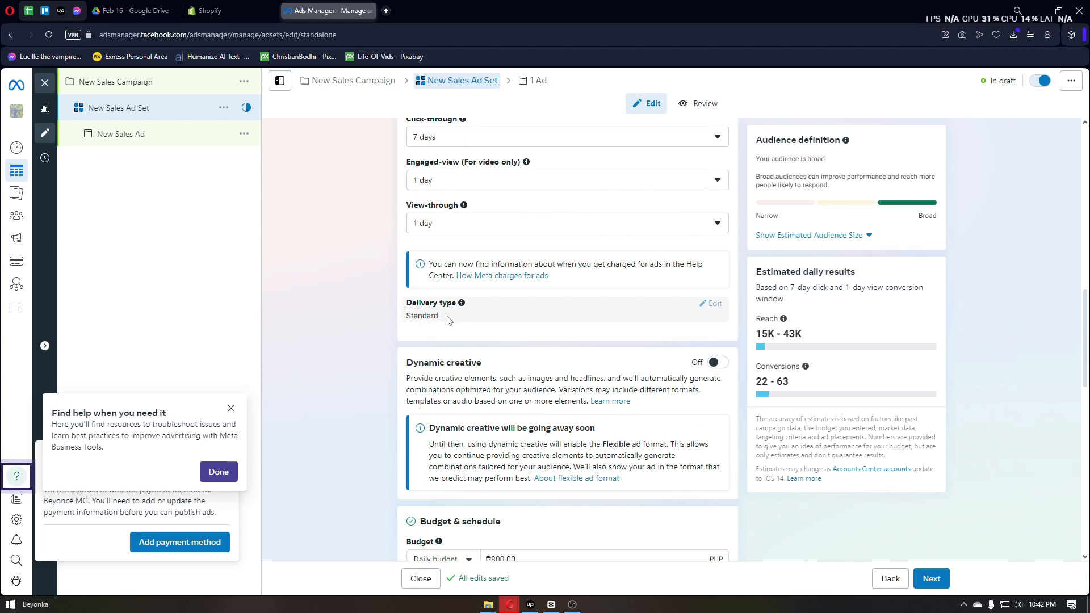
{"action": "scroll", "coordinate": [493, 318], "scroll_direction": "down", "scroll_amount": 4}
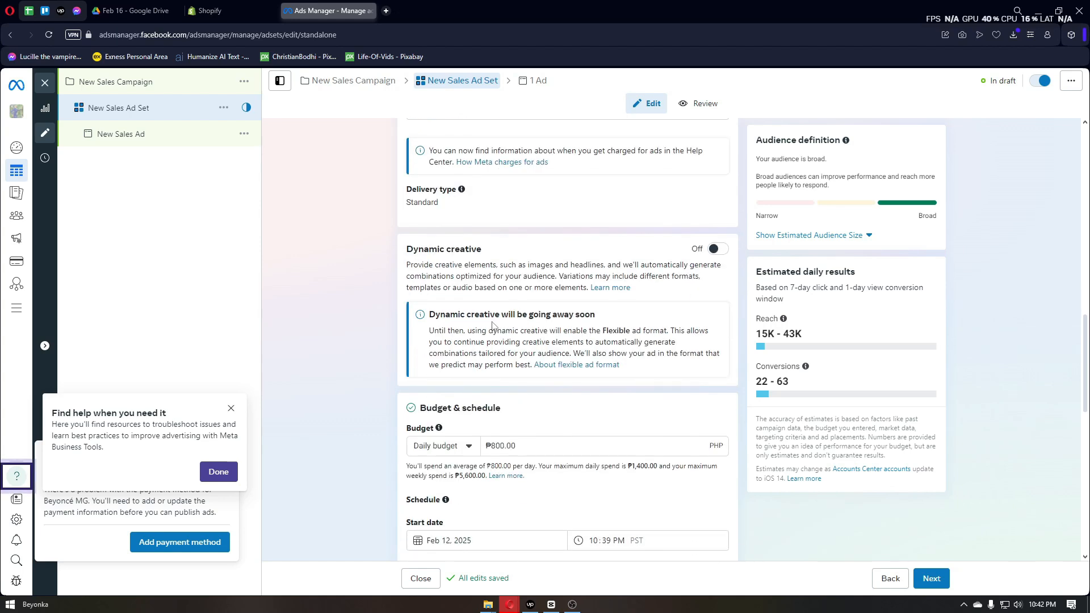
{"action": "scroll", "coordinate": [492, 317], "scroll_direction": "down", "scroll_amount": 1}
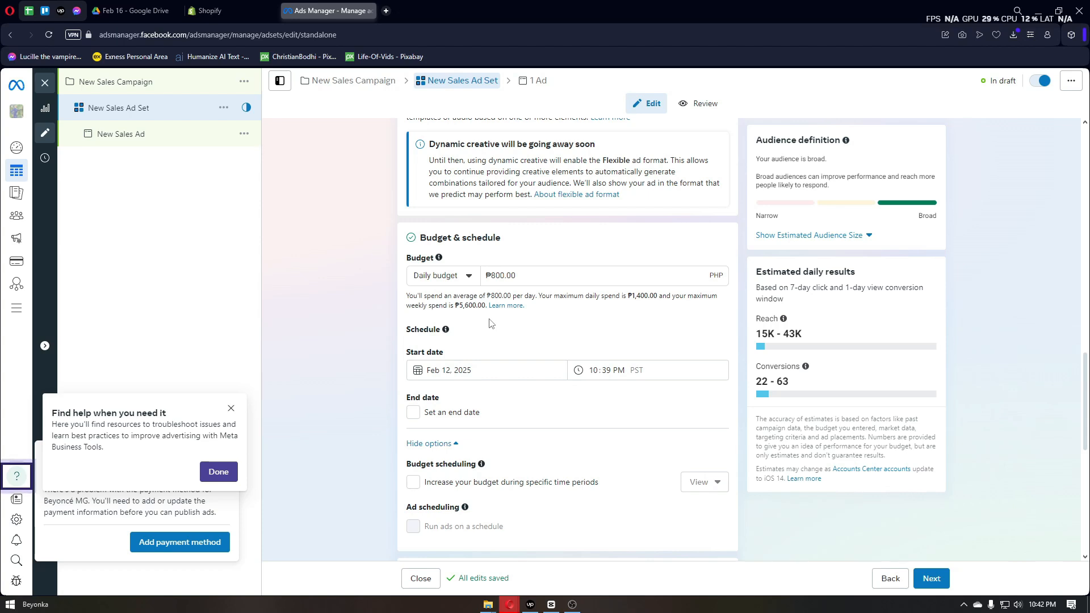
{"action": "scroll", "coordinate": [488, 321], "scroll_direction": "down", "scroll_amount": 1}
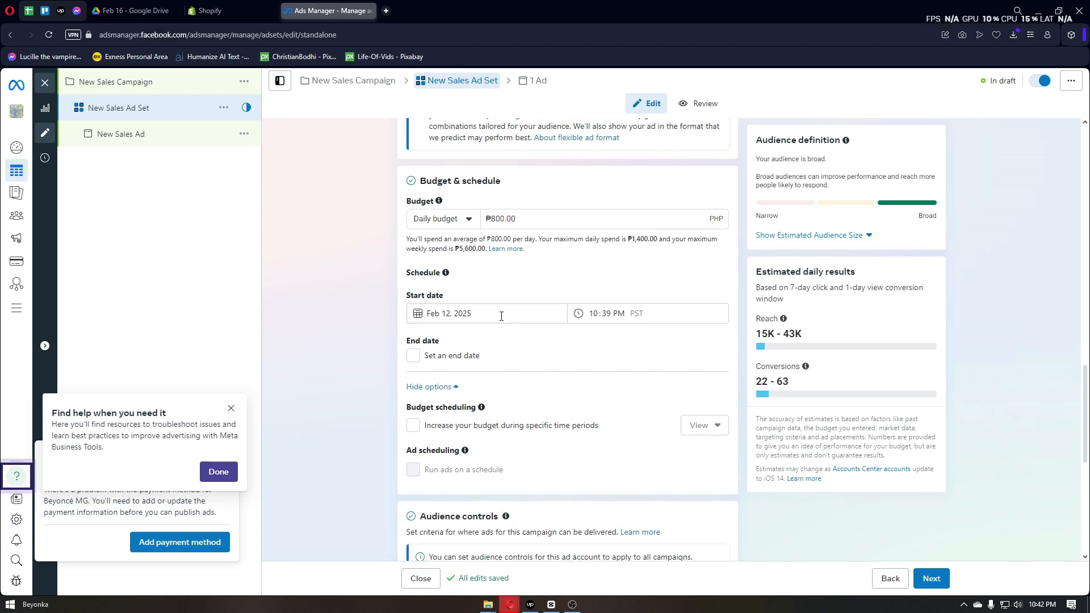
{"action": "left_click", "coordinate": [413, 355]}
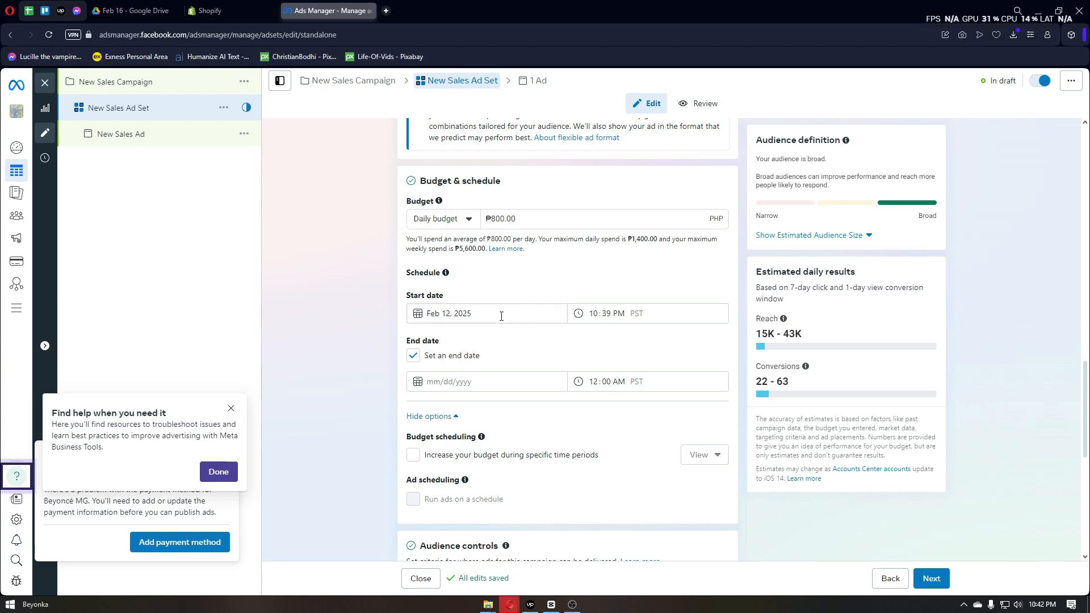
{"action": "left_click", "coordinate": [413, 356]}
{"action": "left_click", "coordinate": [526, 222]}
{"action": "left_click_drag", "start_coordinate": [527, 223], "coordinate": [434, 221]}
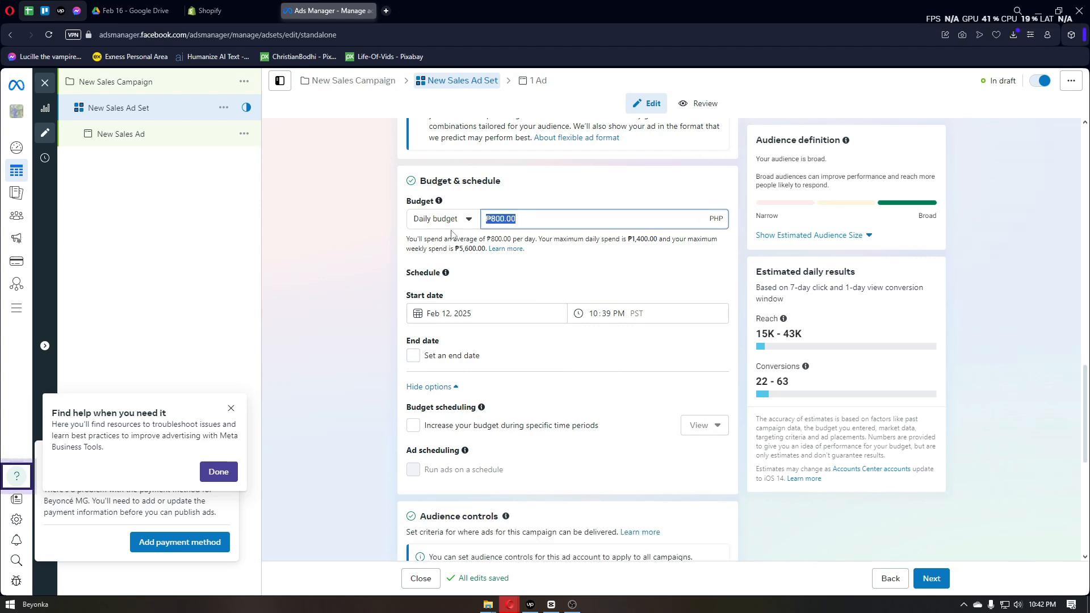
{"action": "left_click", "coordinate": [373, 259]}
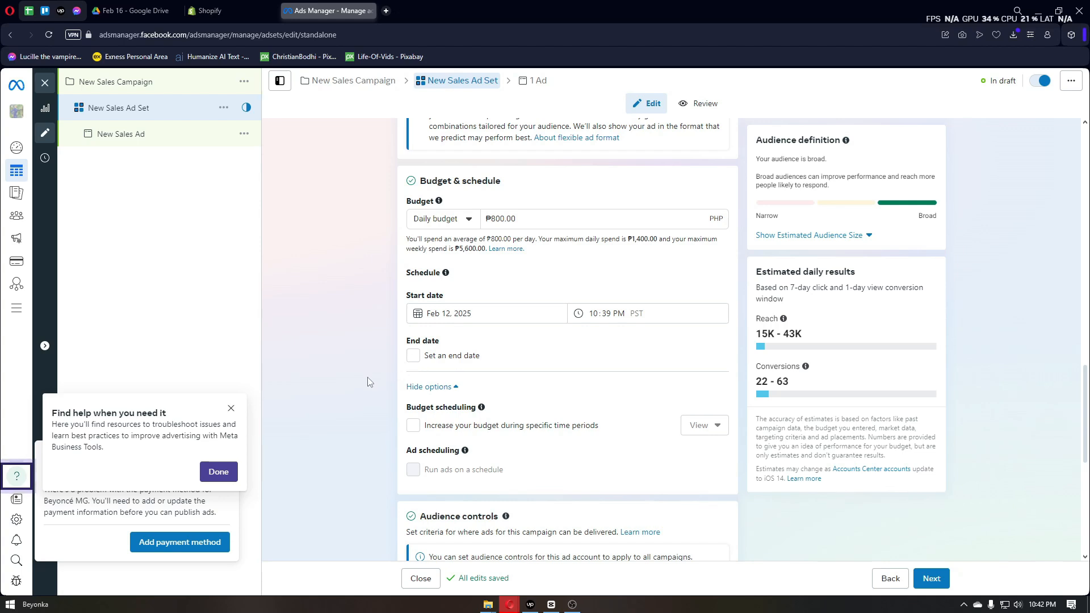
- Try out budget increases during specific time periods, and turn the option off again
{"action": "scroll", "coordinate": [364, 376], "scroll_direction": "down", "scroll_amount": 1}
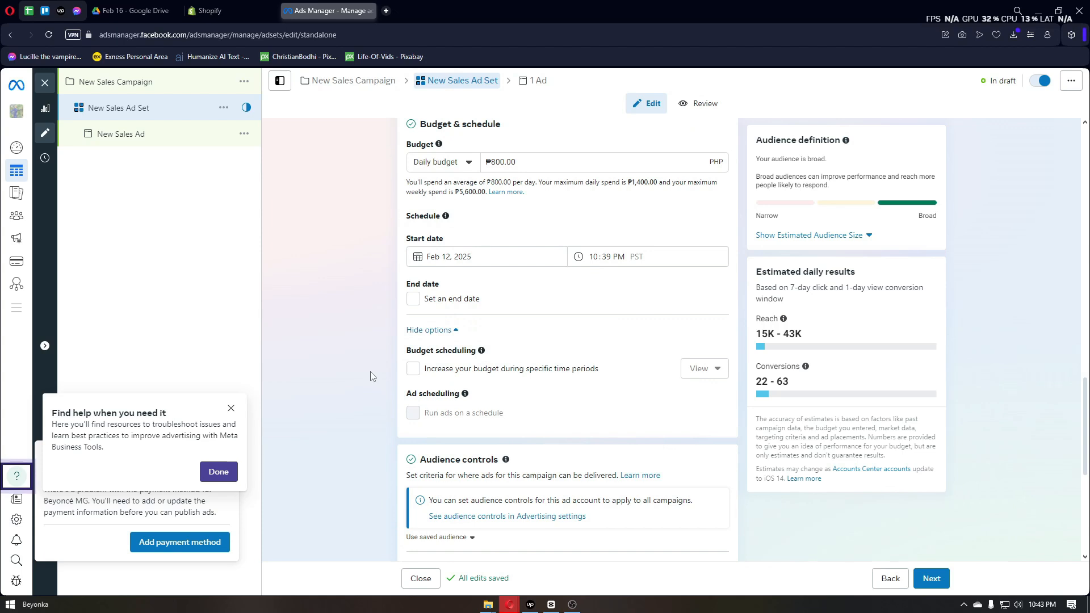
{"action": "left_click", "coordinate": [412, 375]}
{"action": "scroll", "coordinate": [378, 387], "scroll_direction": "down", "scroll_amount": 1}
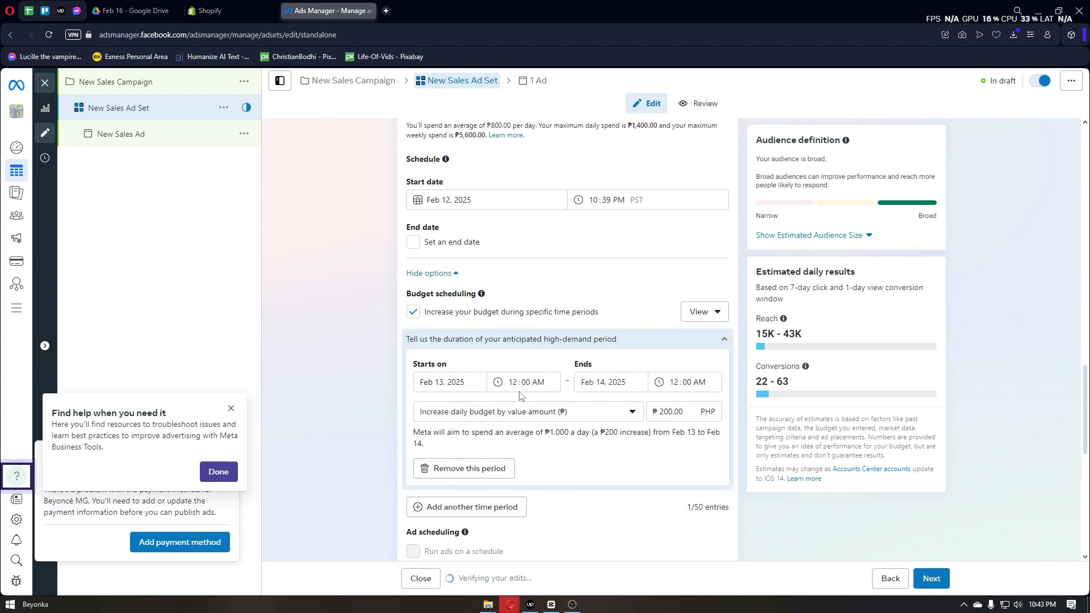
{"action": "left_click", "coordinate": [413, 313]}
- Review the audience controls, Advantage+ audience and placements, and continue to the ad settings
{"action": "scroll", "coordinate": [414, 340], "scroll_direction": "down", "scroll_amount": 2}
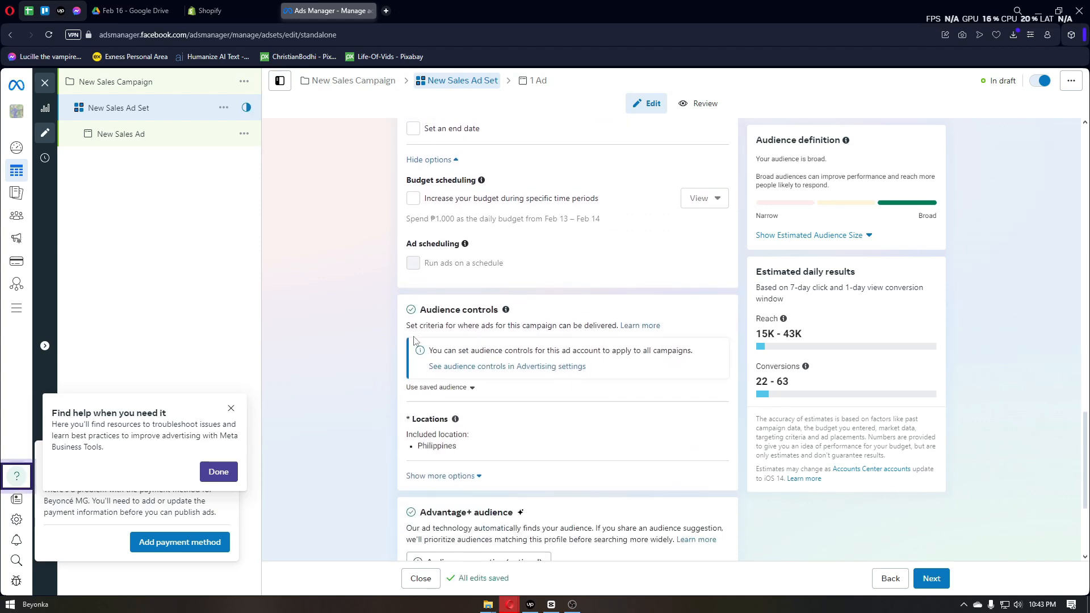
{"action": "scroll", "coordinate": [414, 339], "scroll_direction": "down", "scroll_amount": 3}
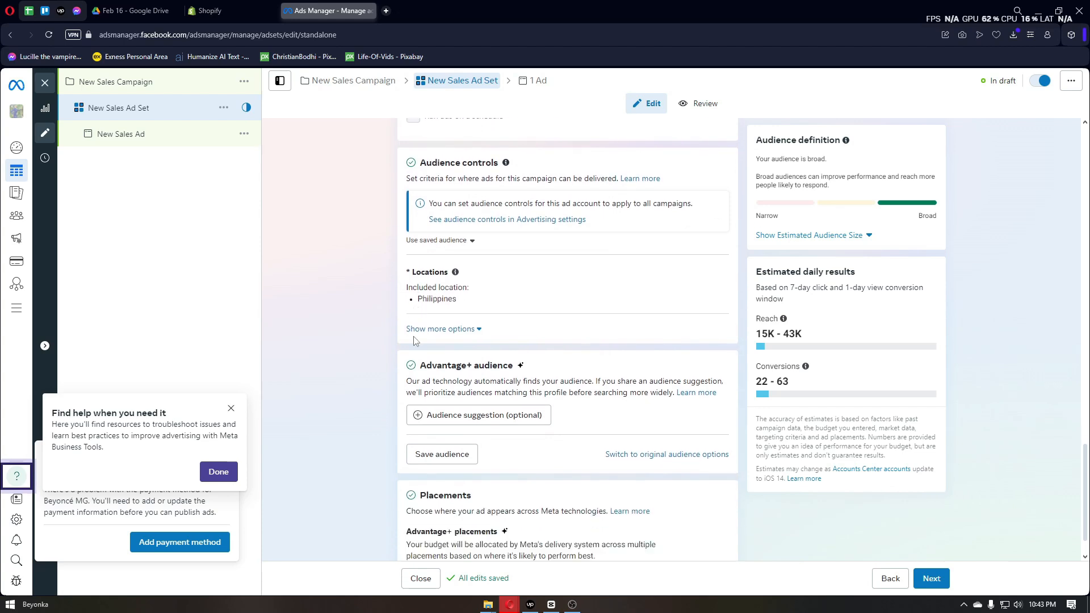
{"action": "scroll", "coordinate": [414, 340], "scroll_direction": "down", "scroll_amount": 1}
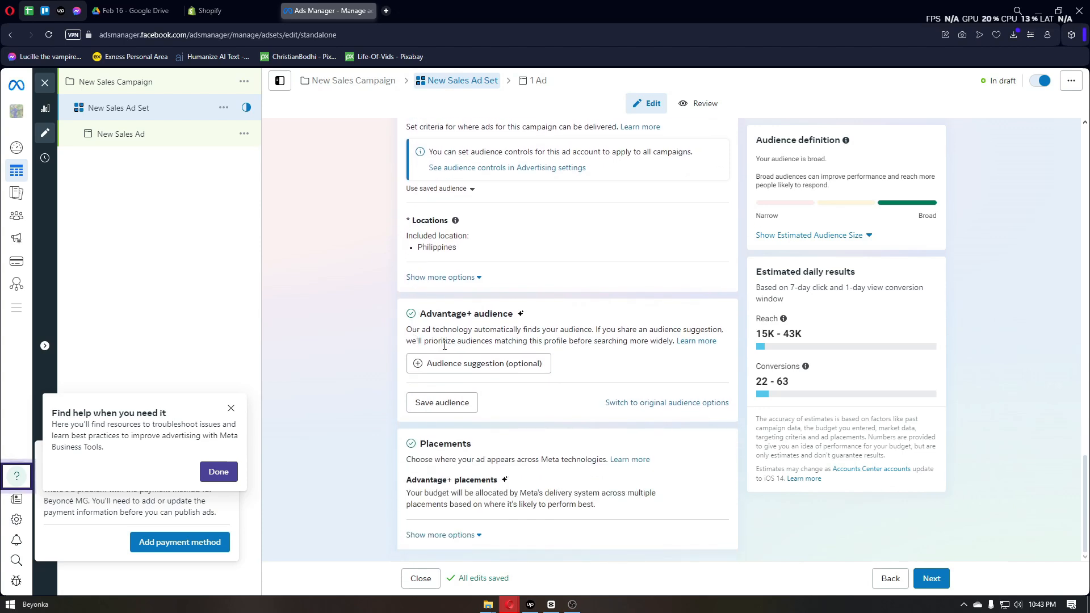
{"action": "left_click", "coordinate": [930, 578]}
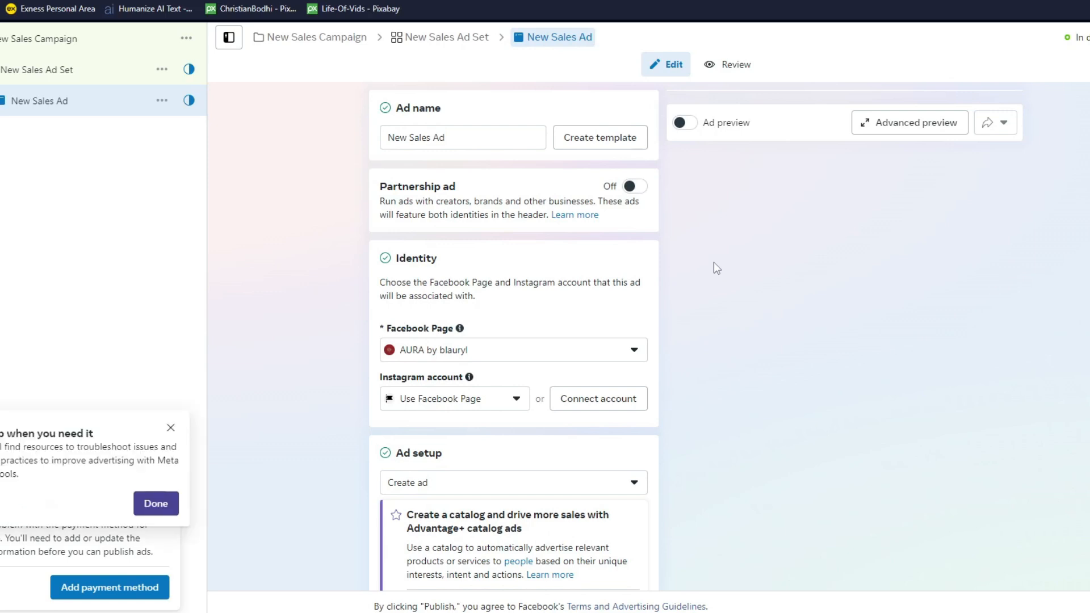
- Review the ad's name, identity, creative source, format, creative and destination settings
{"action": "left_click_drag", "start_coordinate": [468, 139], "coordinate": [365, 150]}
{"action": "left_click", "coordinate": [347, 166]}
{"action": "scroll", "coordinate": [347, 170], "scroll_direction": "down", "scroll_amount": 3}
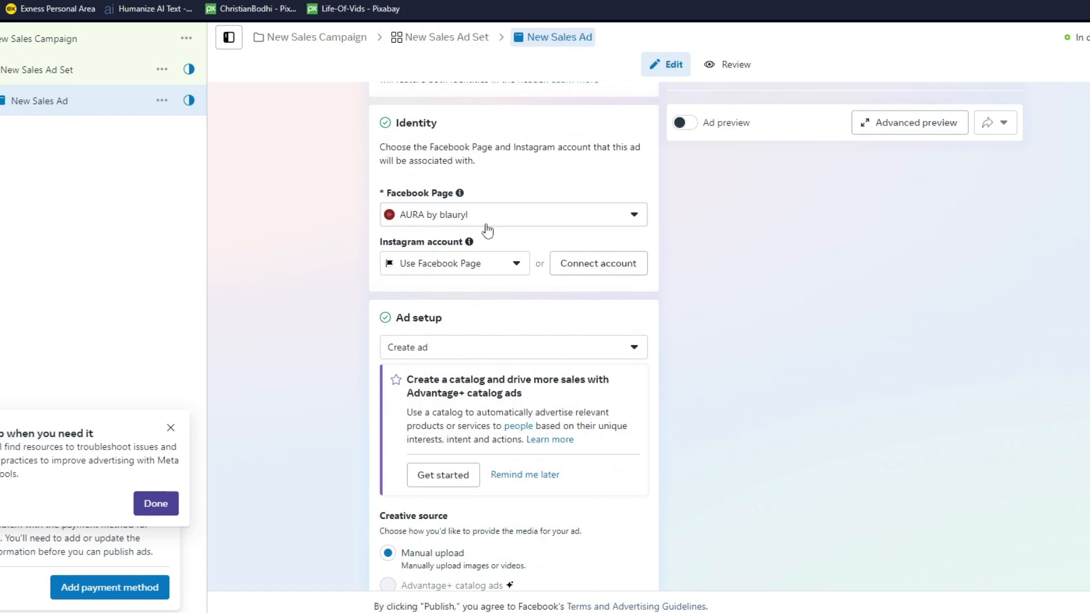
{"action": "scroll", "coordinate": [487, 228], "scroll_direction": "down", "scroll_amount": 8}
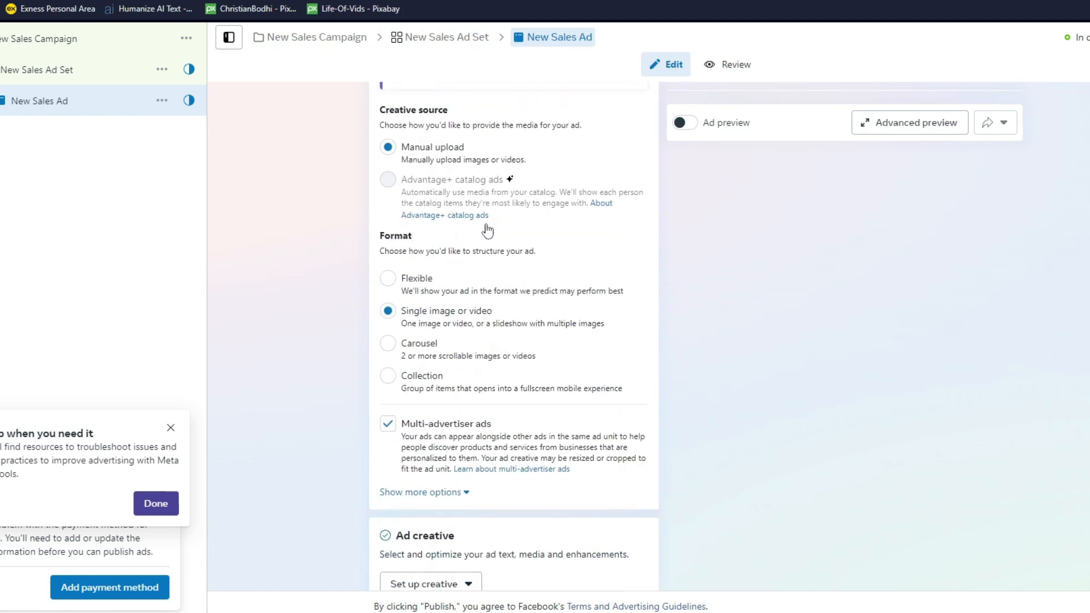
{"action": "scroll", "coordinate": [487, 228], "scroll_direction": "down", "scroll_amount": 5}
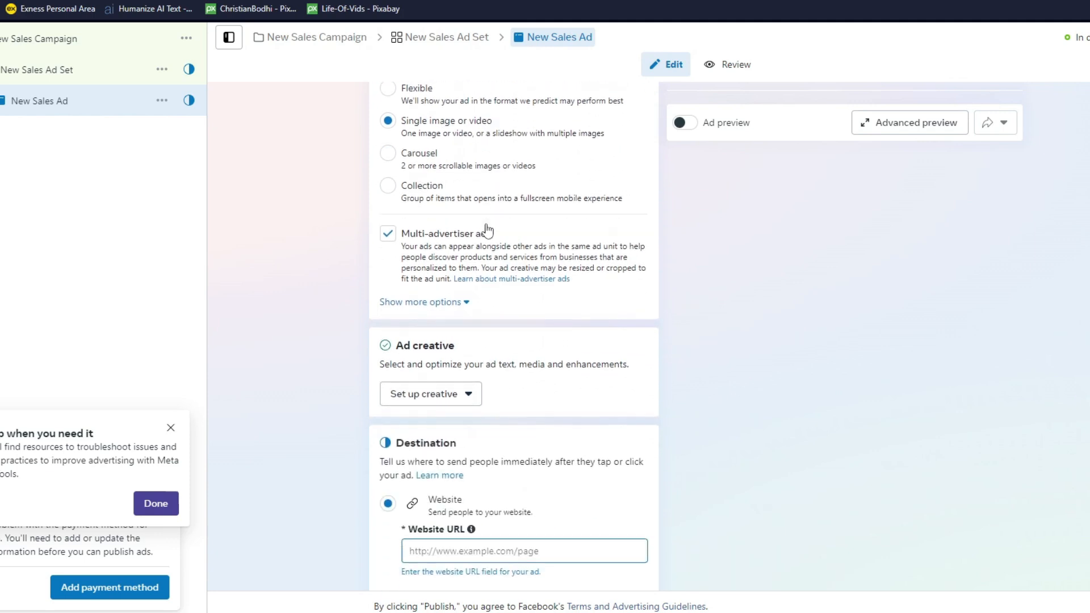
- Examine the ad creative section and its image ad and video ad setup choices without selecting either
{"action": "scroll", "coordinate": [486, 229], "scroll_direction": "down", "scroll_amount": 5}
{"action": "scroll", "coordinate": [487, 228], "scroll_direction": "up", "scroll_amount": 6}
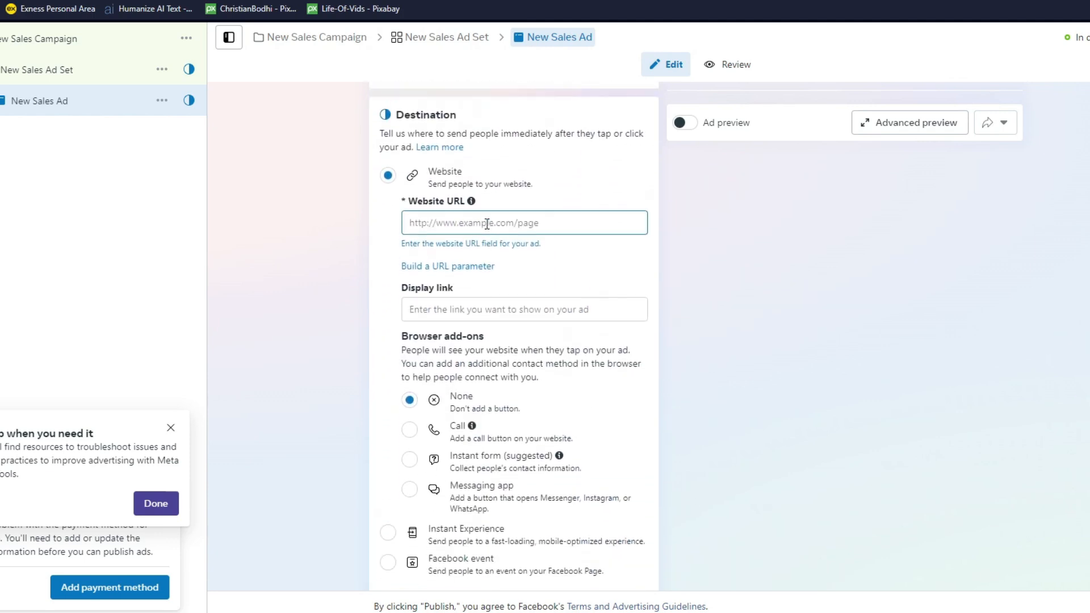
{"action": "scroll", "coordinate": [479, 369], "scroll_direction": "down", "scroll_amount": 3}
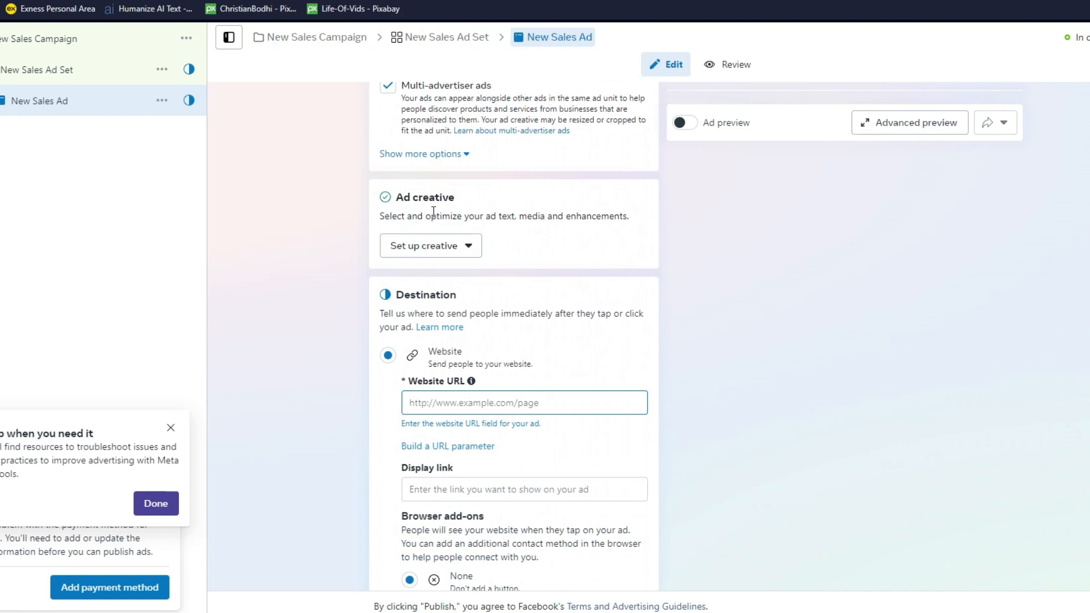
{"action": "left_click_drag", "start_coordinate": [379, 217], "coordinate": [544, 218]}
{"action": "left_click", "coordinate": [543, 218]}
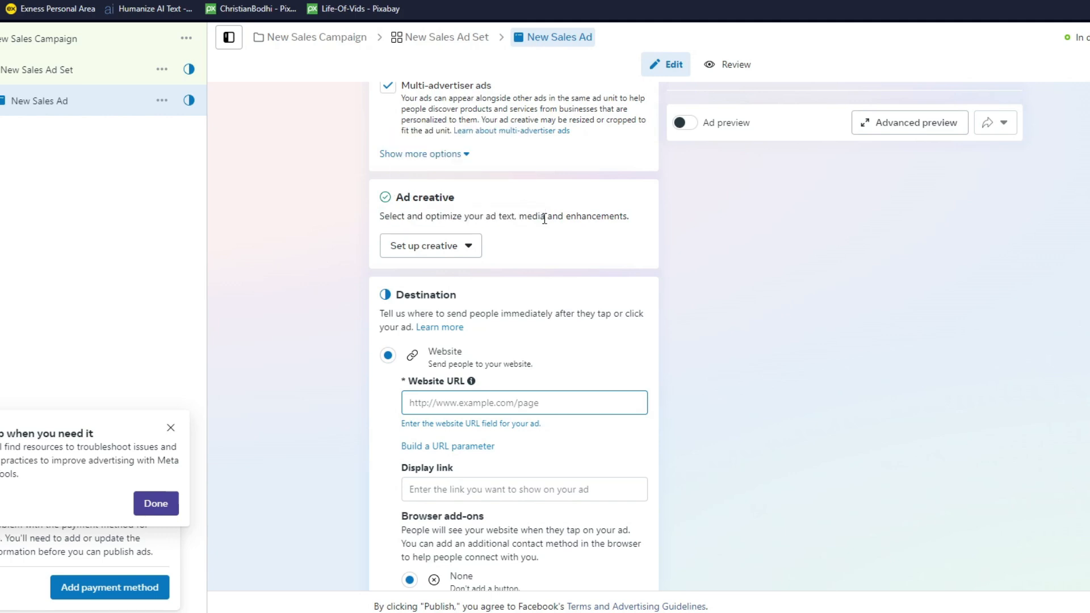
{"action": "left_click", "coordinate": [473, 254]}
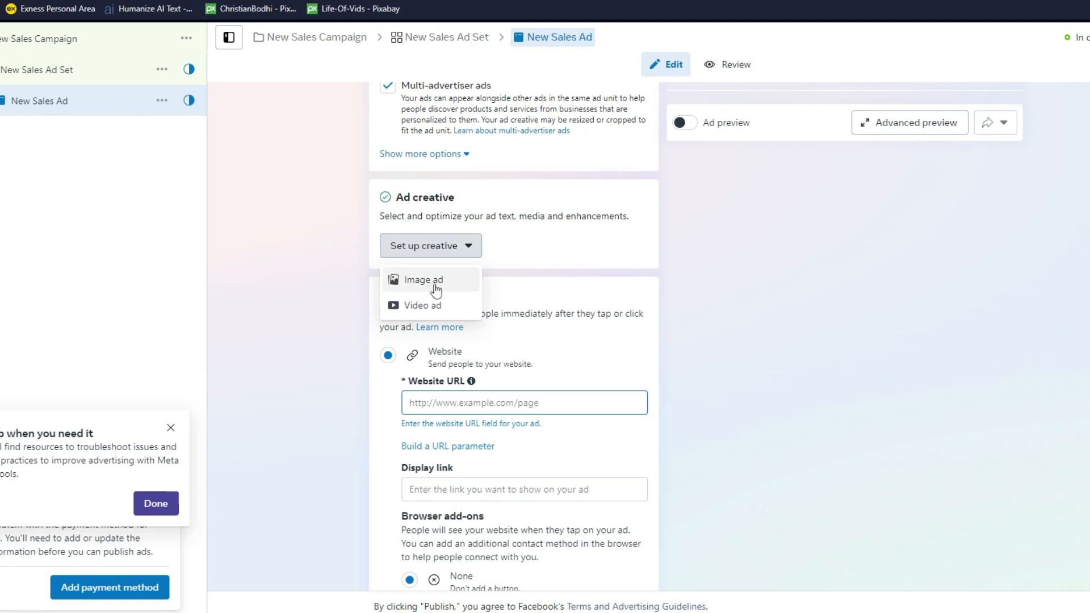
{"action": "left_click", "coordinate": [600, 229]}
{"action": "left_click", "coordinate": [467, 246]}
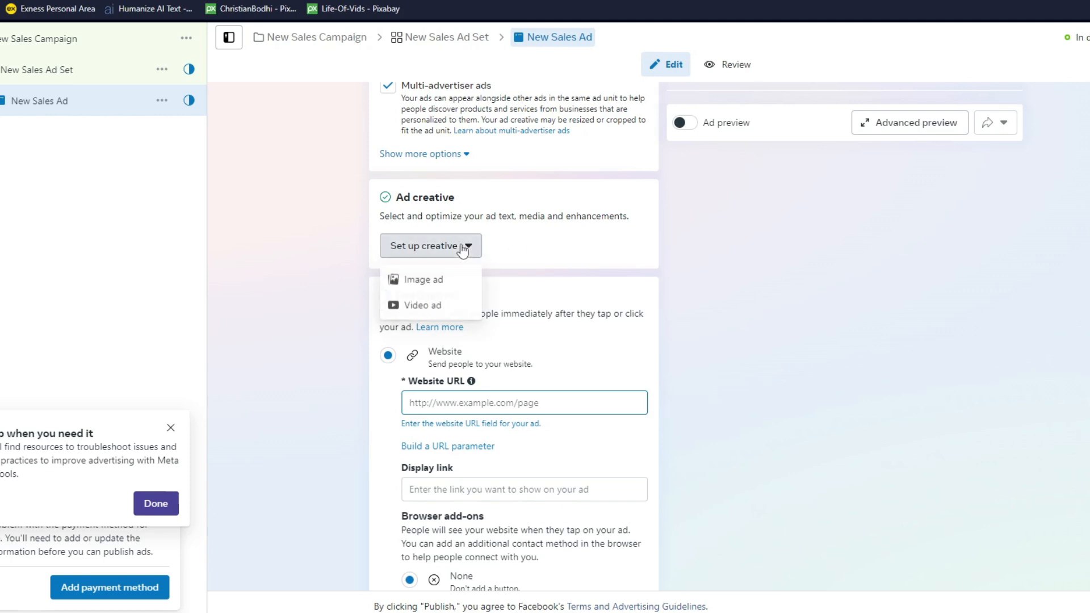
{"action": "left_click", "coordinate": [457, 254]}
{"action": "left_click", "coordinate": [457, 254]}
{"action": "left_click", "coordinate": [533, 251]}
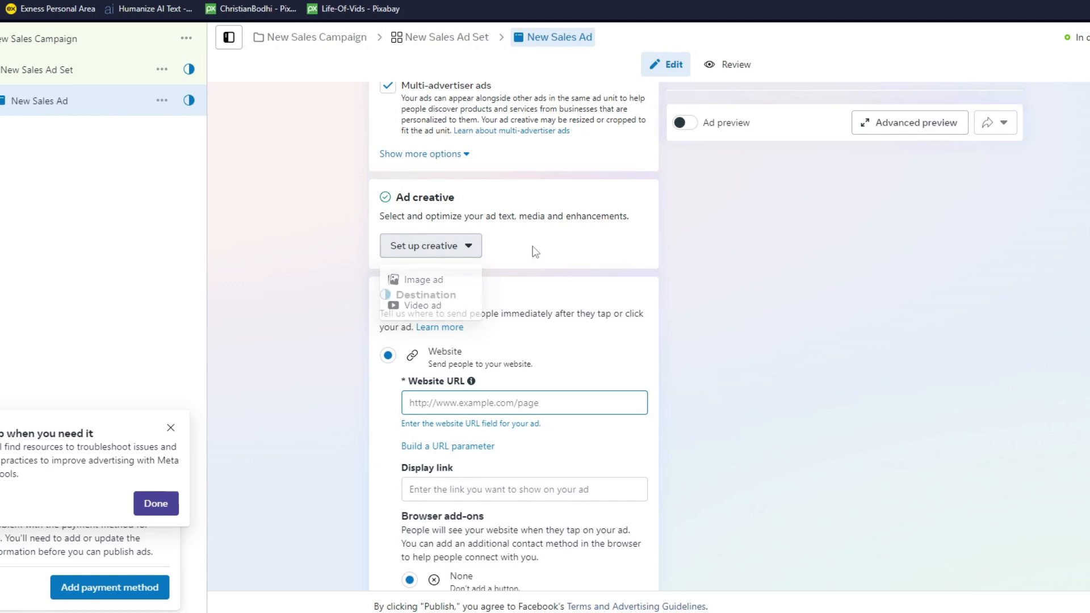
- Review the ad's destination options, including website URL, display link, browser add-ons, Instant Experience and Facebook event
{"action": "scroll", "coordinate": [534, 250], "scroll_direction": "down", "scroll_amount": 1}
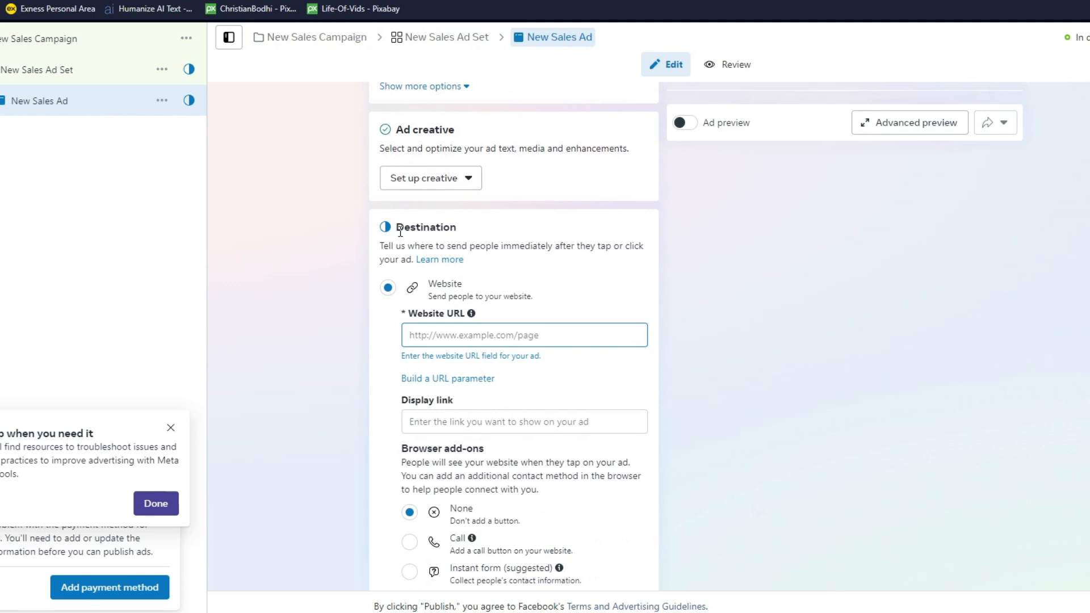
{"action": "scroll", "coordinate": [400, 231], "scroll_direction": "down", "scroll_amount": 1}
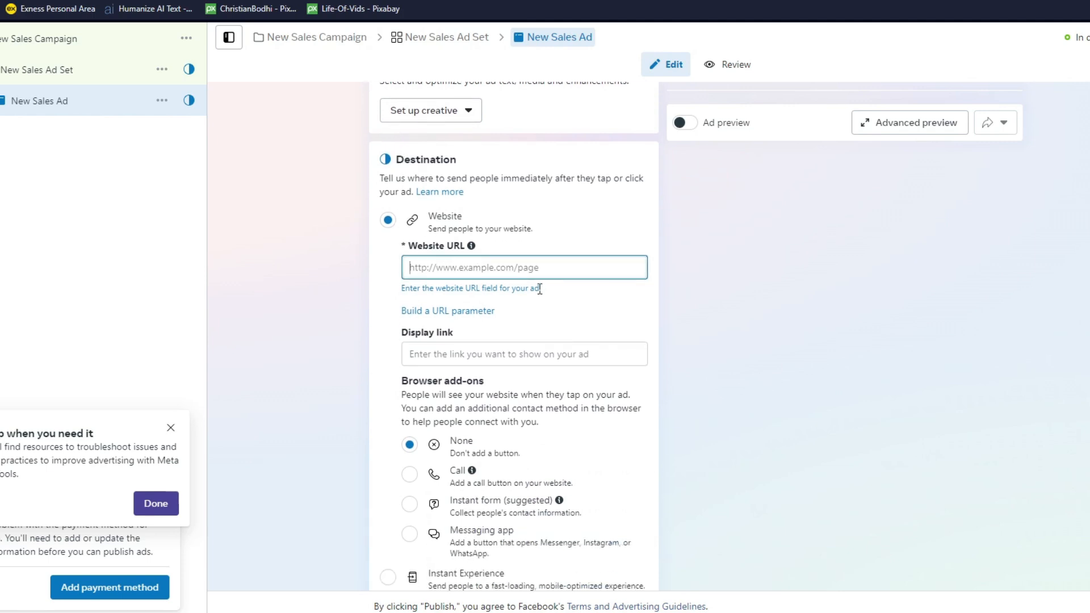
{"action": "scroll", "coordinate": [491, 266], "scroll_direction": "down", "scroll_amount": 1}
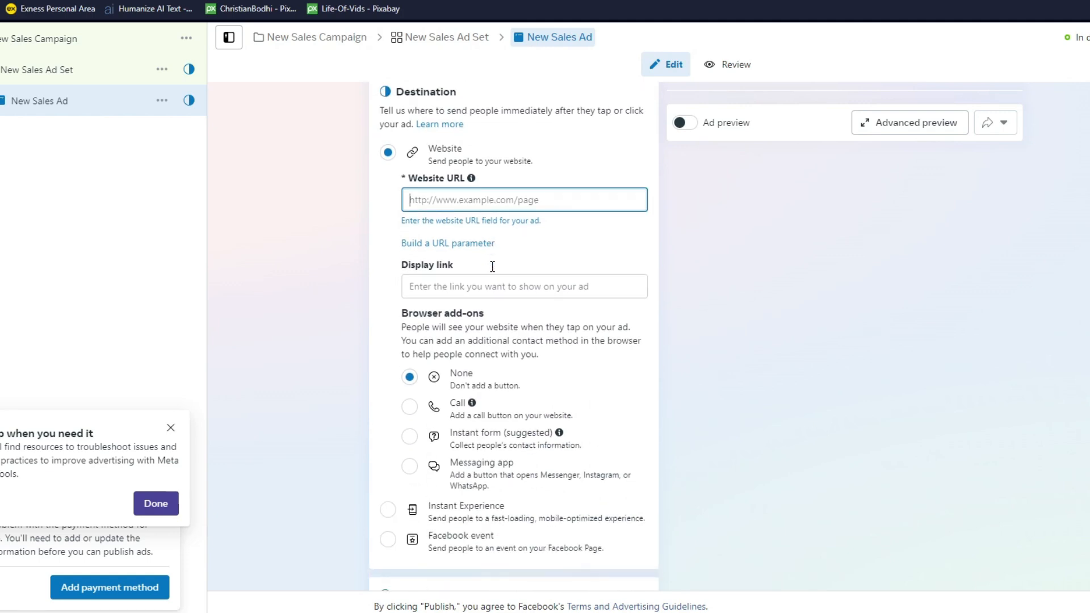
{"action": "left_click", "coordinate": [465, 292]}
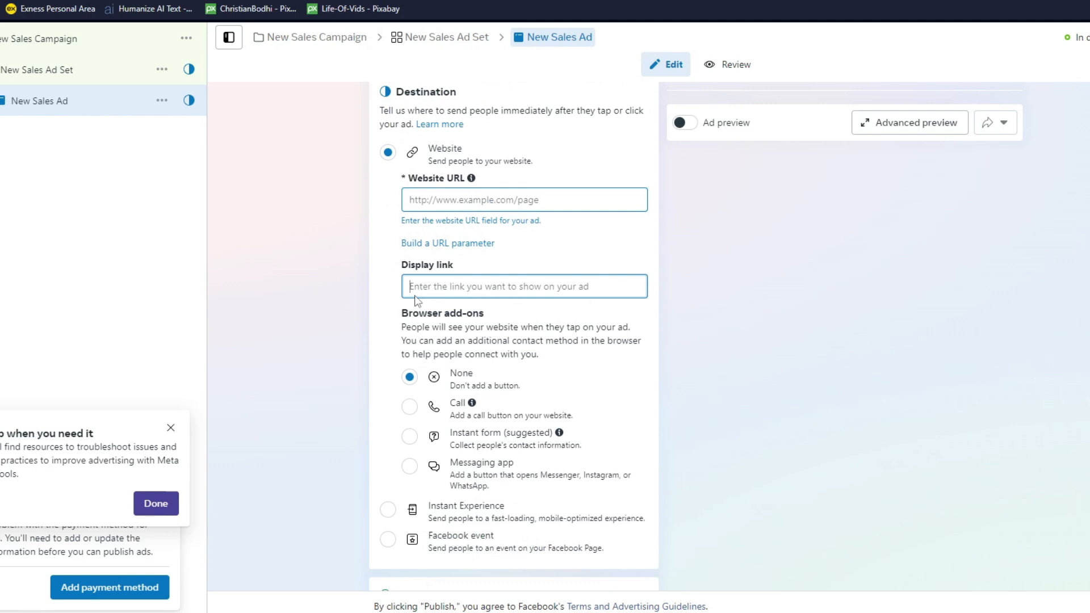
{"action": "scroll", "coordinate": [416, 301], "scroll_direction": "down", "scroll_amount": 1}
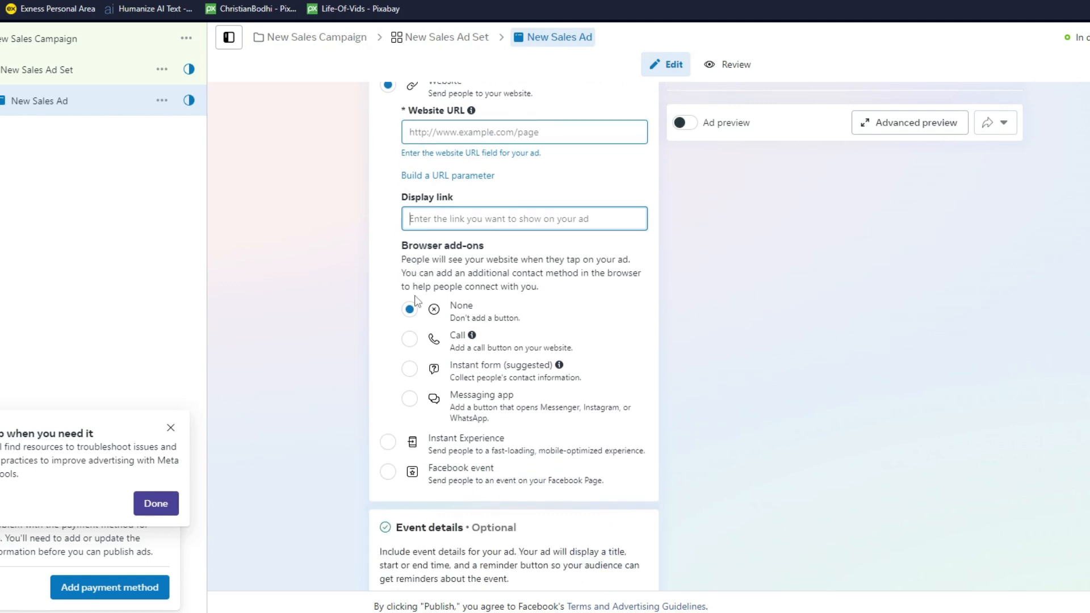
{"action": "scroll", "coordinate": [416, 300], "scroll_direction": "down", "scroll_amount": 1}
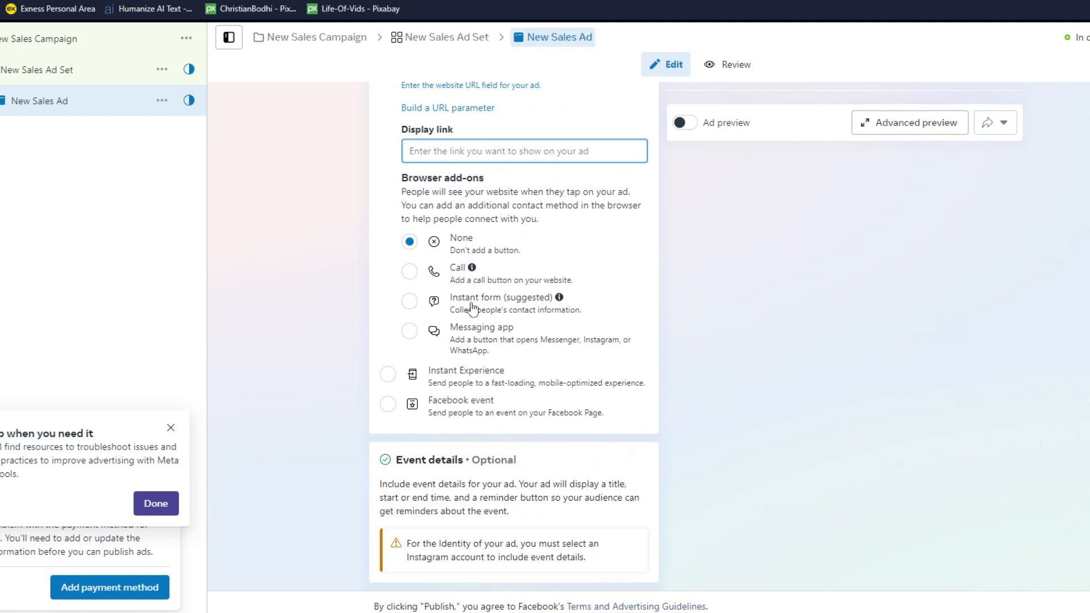
{"action": "scroll", "coordinate": [471, 309], "scroll_direction": "down", "scroll_amount": 1}
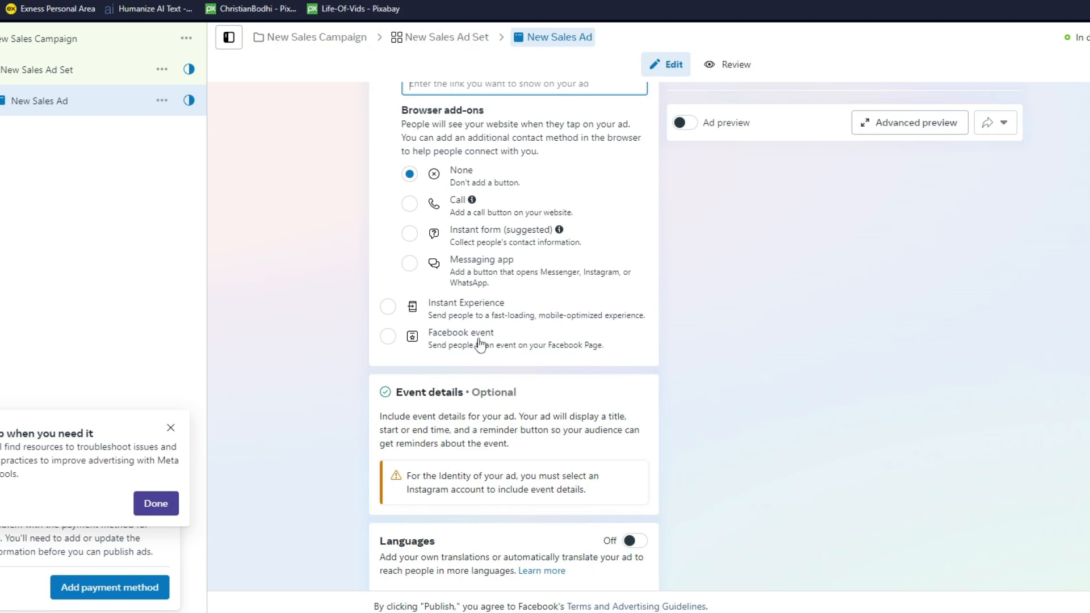
- Look through the event details, languages and tracking settings, and recheck the whole ad form from the ad name to the URL parameters
{"action": "scroll", "coordinate": [469, 345], "scroll_direction": "down", "scroll_amount": 5}
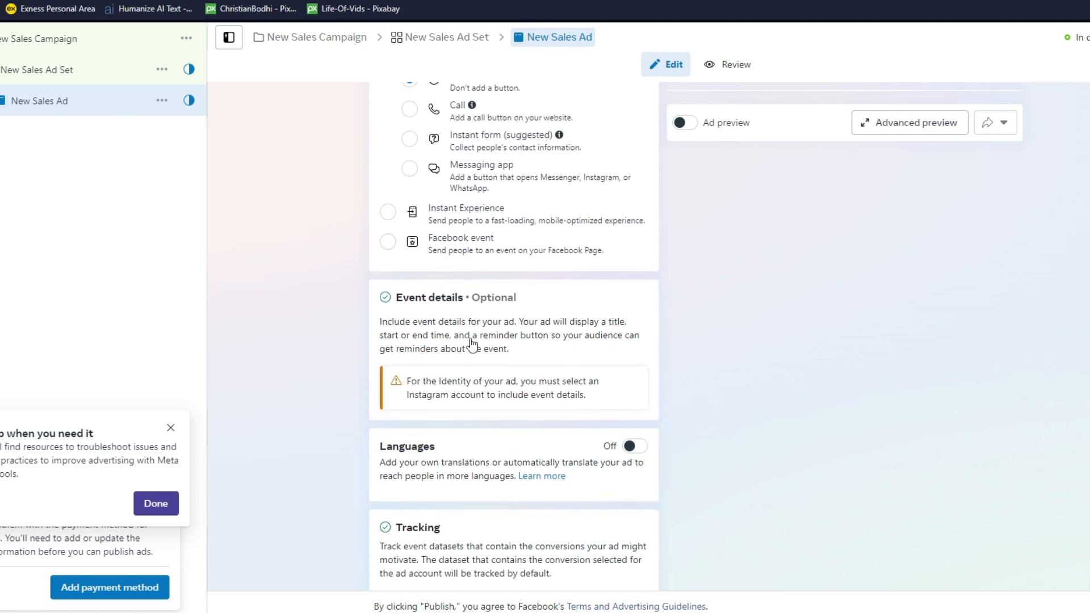
{"action": "scroll", "coordinate": [494, 350], "scroll_direction": "up", "scroll_amount": 1}
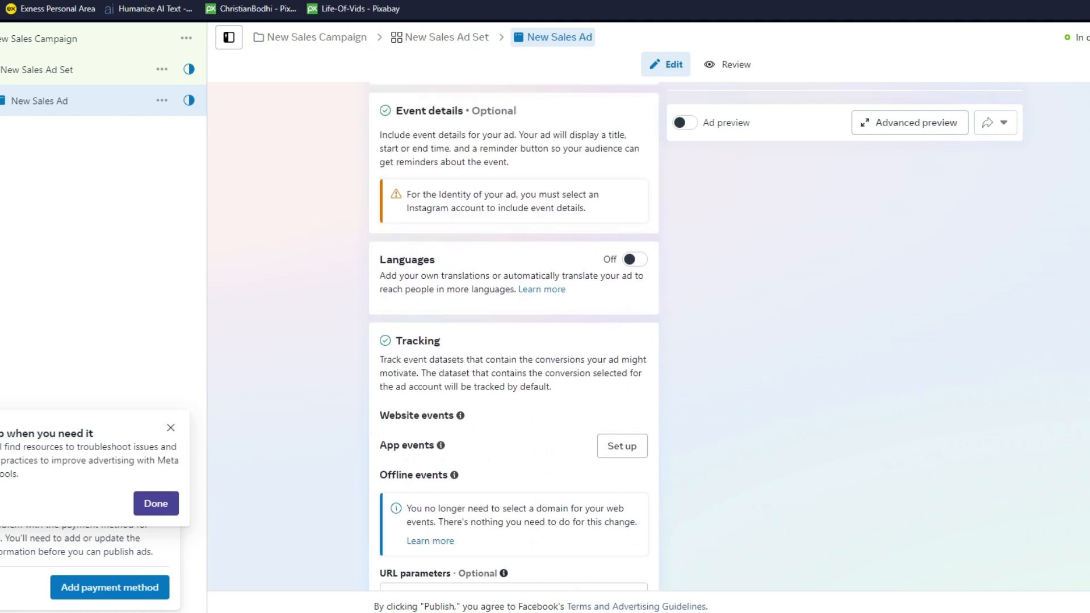
{"action": "scroll", "coordinate": [839, 413], "scroll_direction": "up", "scroll_amount": 5}
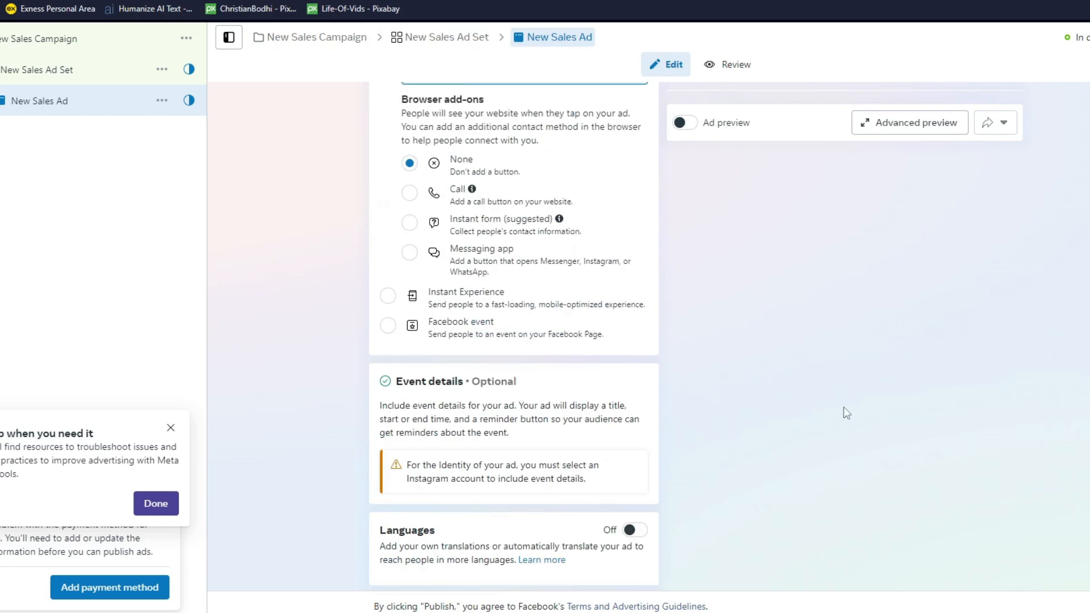
{"action": "scroll", "coordinate": [843, 407], "scroll_direction": "up", "scroll_amount": 15}
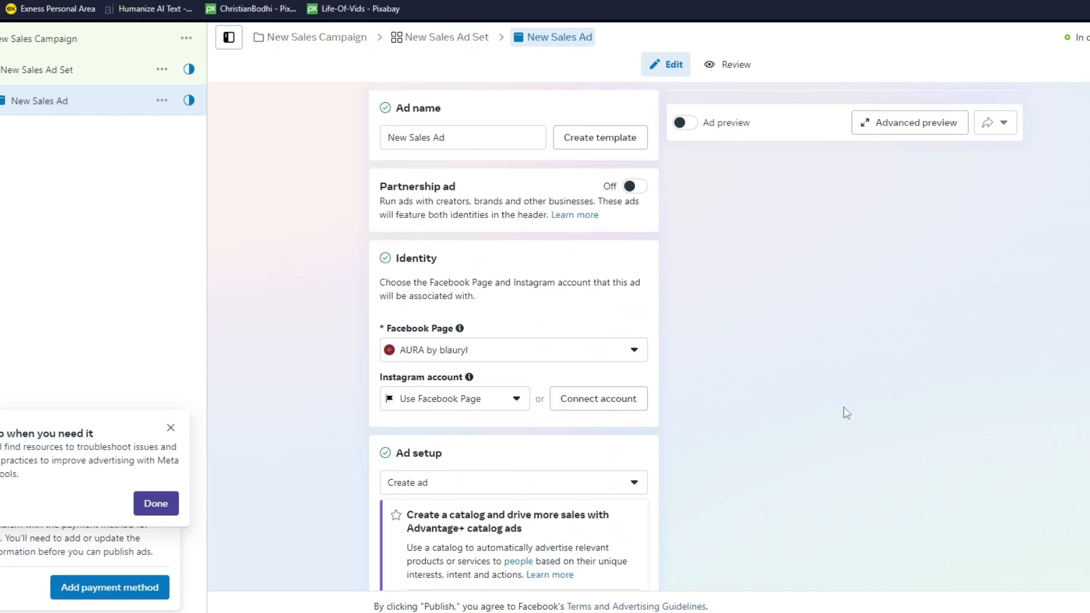
{"action": "scroll", "coordinate": [843, 407], "scroll_direction": "down", "scroll_amount": 5}
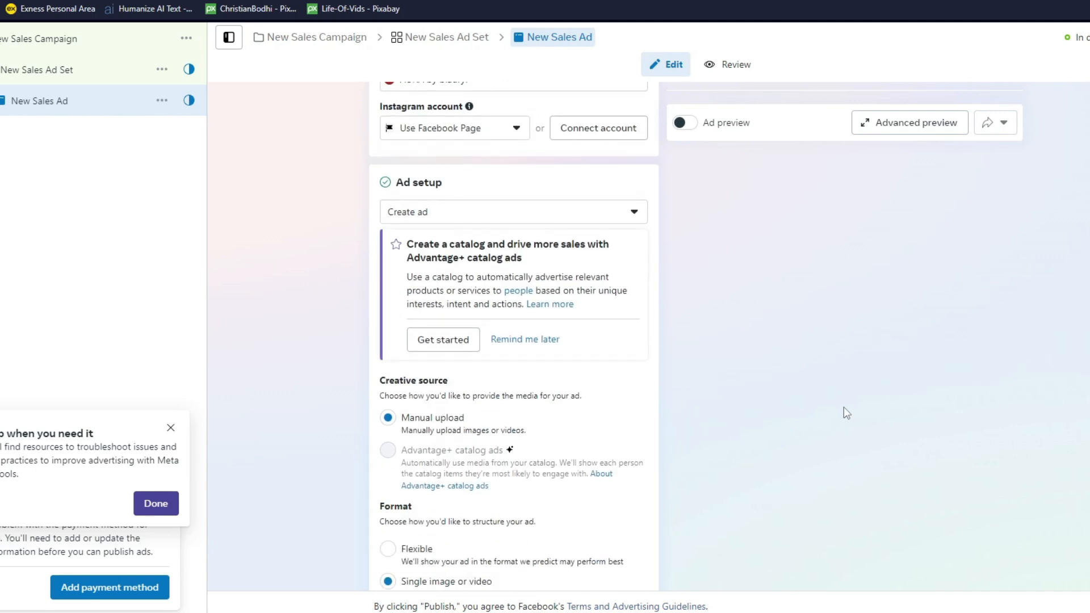
{"action": "scroll", "coordinate": [843, 407], "scroll_direction": "down", "scroll_amount": 1}
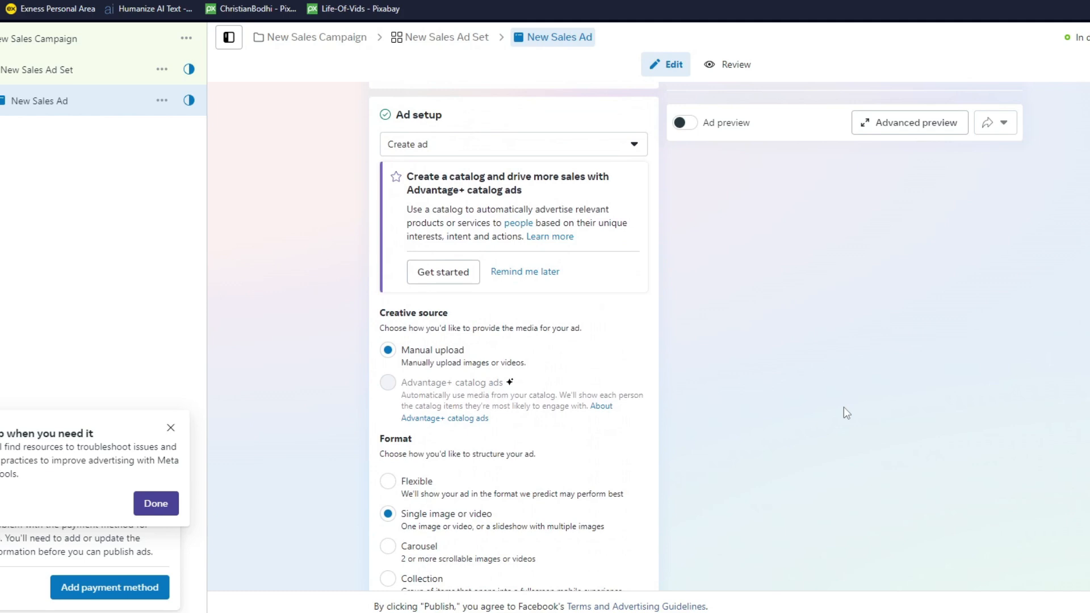
{"action": "scroll", "coordinate": [843, 407], "scroll_direction": "down", "scroll_amount": 6}
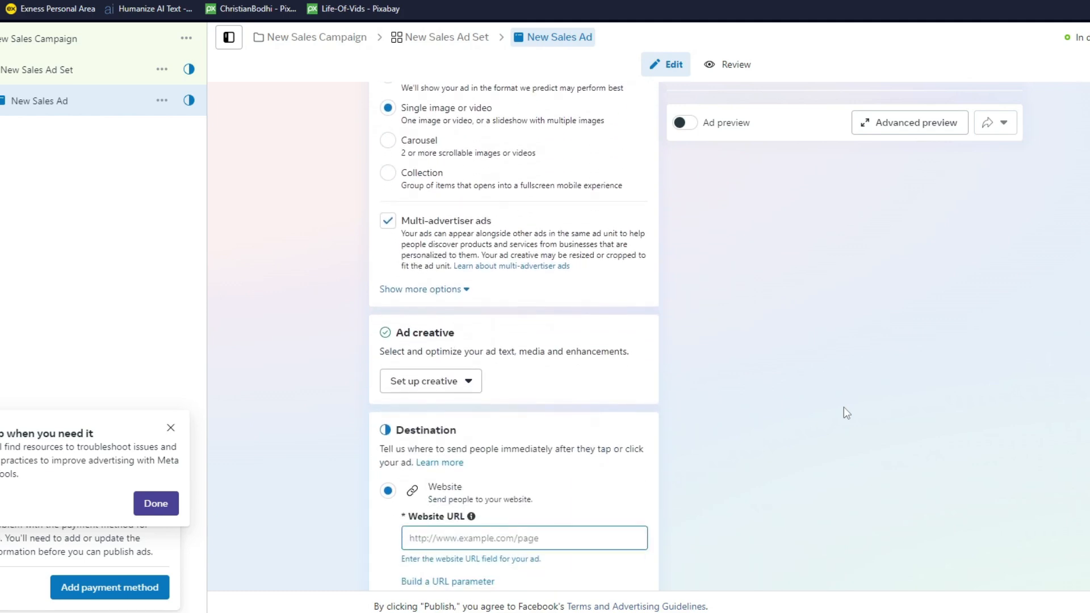
{"action": "scroll", "coordinate": [843, 407], "scroll_direction": "down", "scroll_amount": 2}
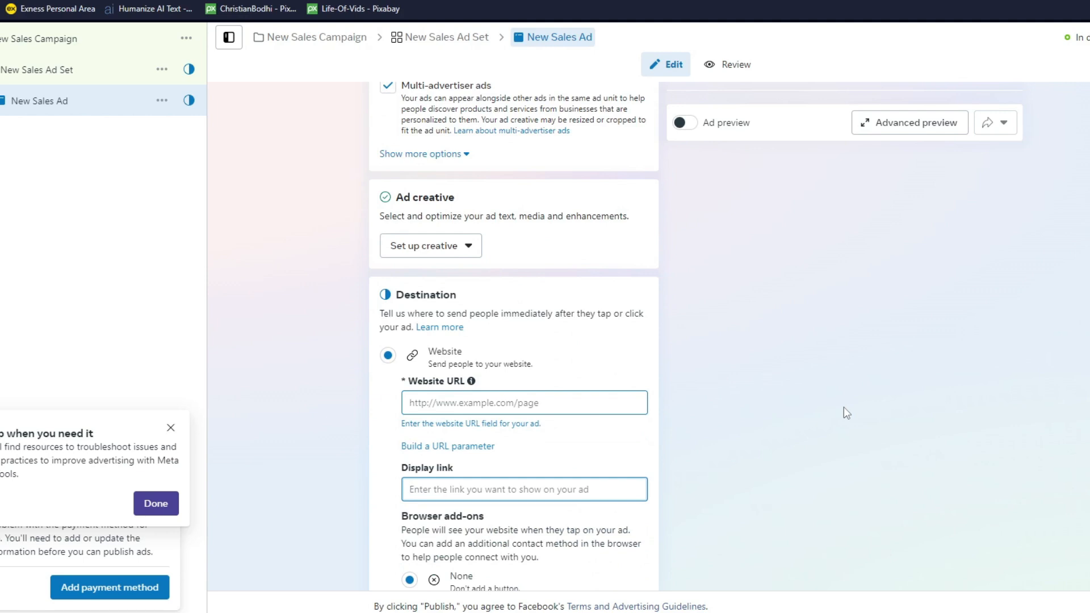
{"action": "scroll", "coordinate": [844, 407], "scroll_direction": "down", "scroll_amount": 6}
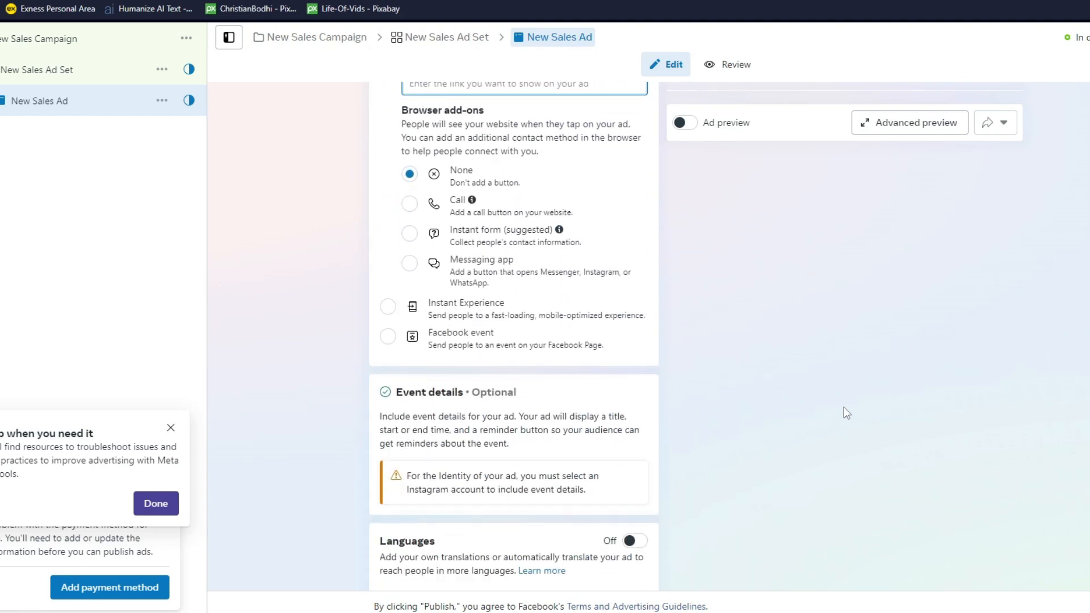
{"action": "scroll", "coordinate": [843, 407], "scroll_direction": "down", "scroll_amount": 3}
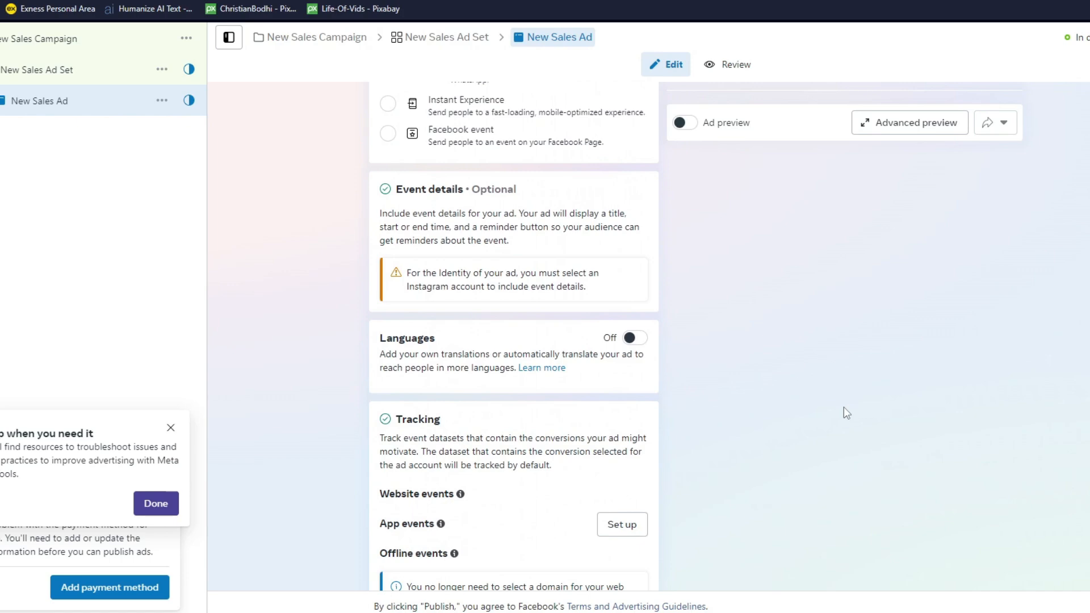
{"action": "scroll", "coordinate": [844, 407], "scroll_direction": "down", "scroll_amount": 2}
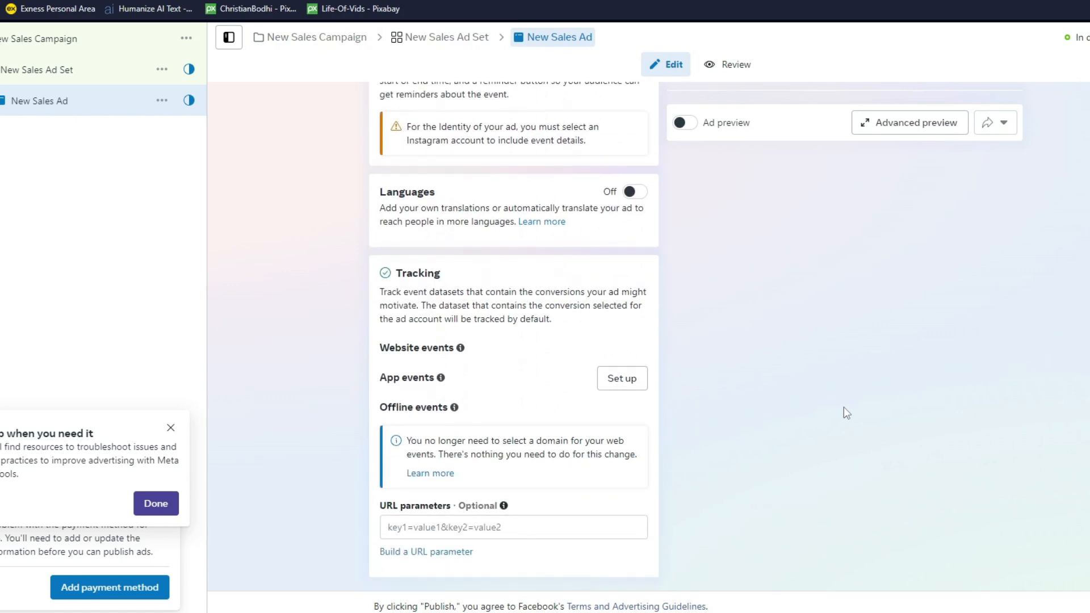
{"action": "scroll", "coordinate": [843, 408], "scroll_direction": "up", "scroll_amount": 10}
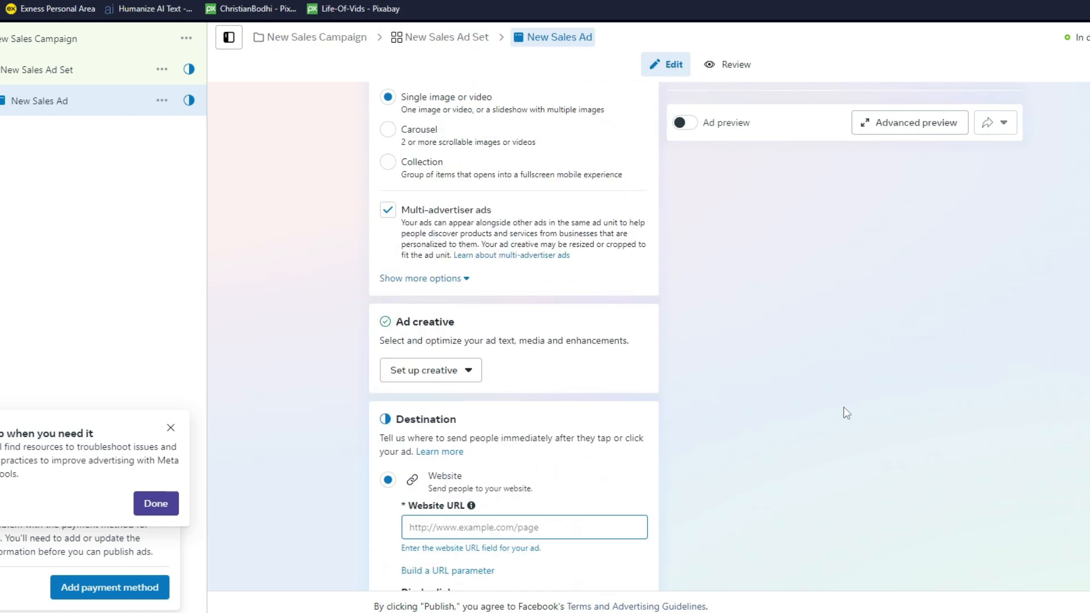
{"action": "scroll", "coordinate": [848, 408], "scroll_direction": "up", "scroll_amount": 7}
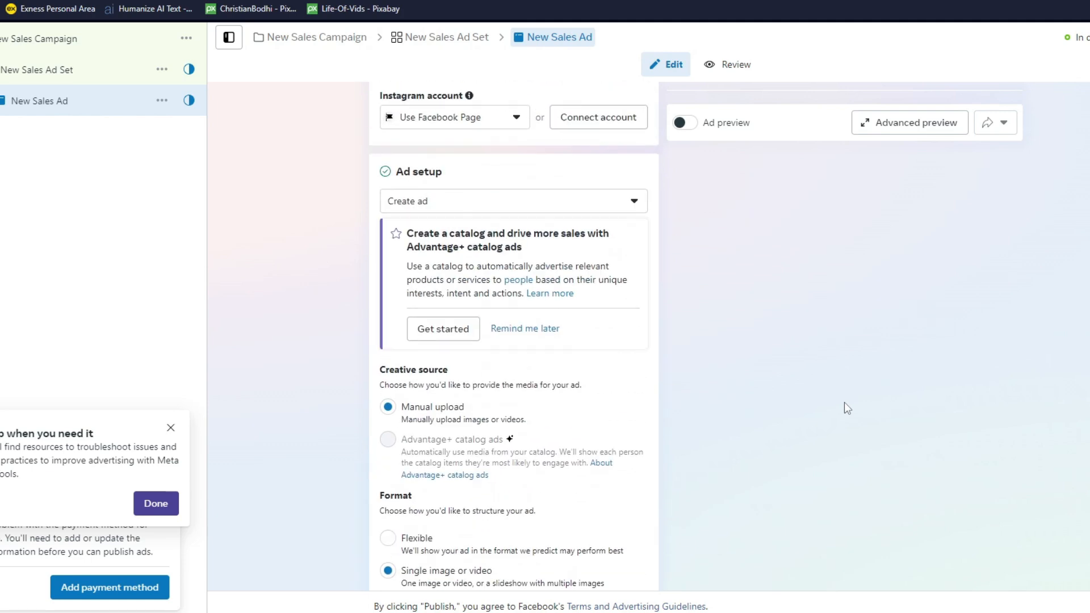
{"action": "scroll", "coordinate": [845, 404], "scroll_direction": "up", "scroll_amount": 4}
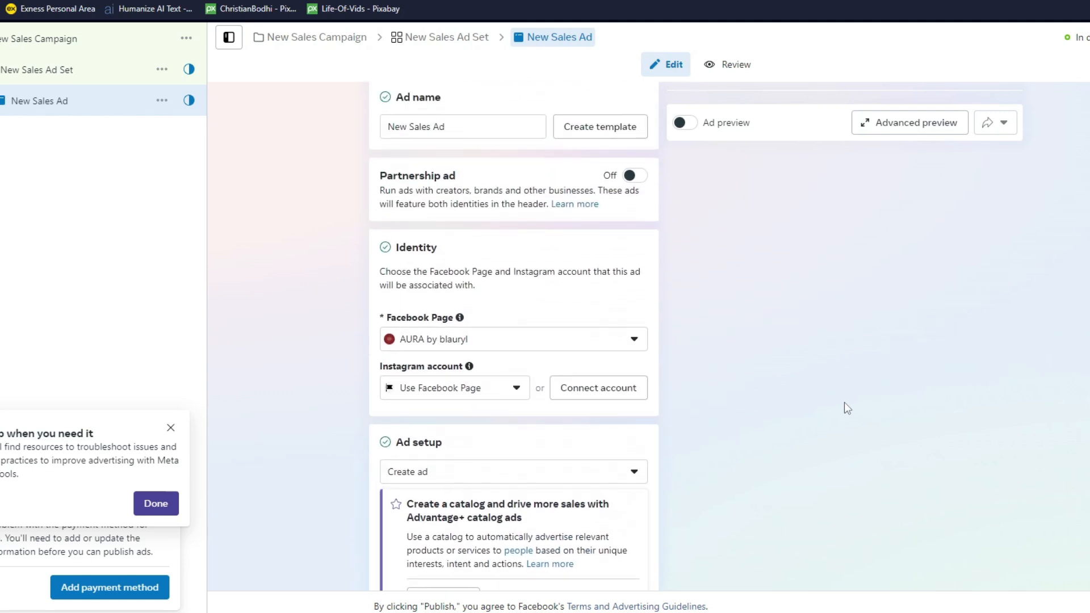
{"action": "scroll", "coordinate": [843, 403], "scroll_direction": "up", "scroll_amount": 1}
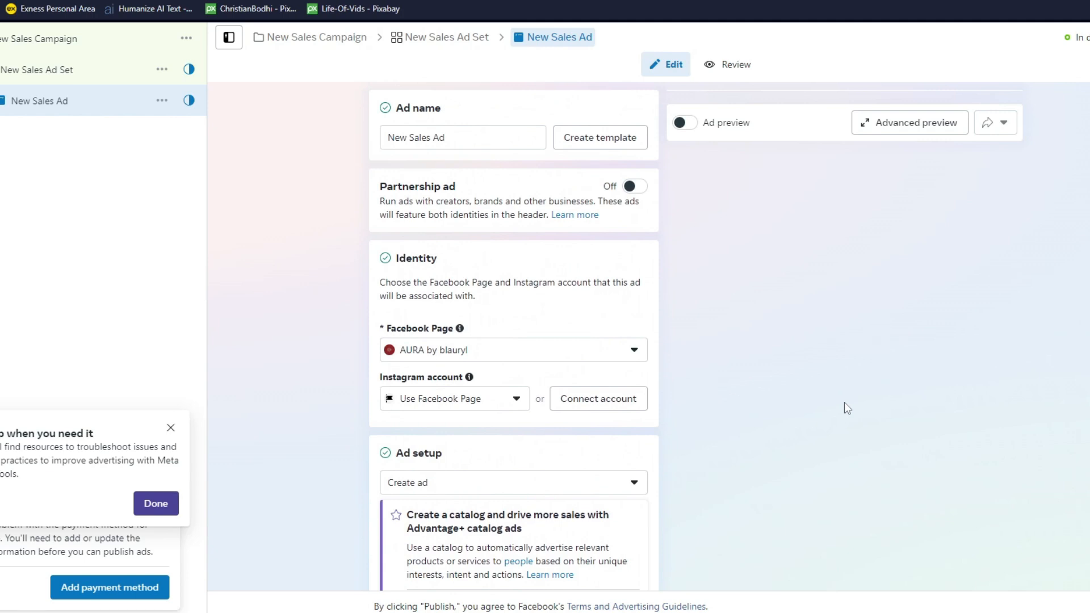
{"action": "scroll", "coordinate": [845, 401], "scroll_direction": "down", "scroll_amount": 3}
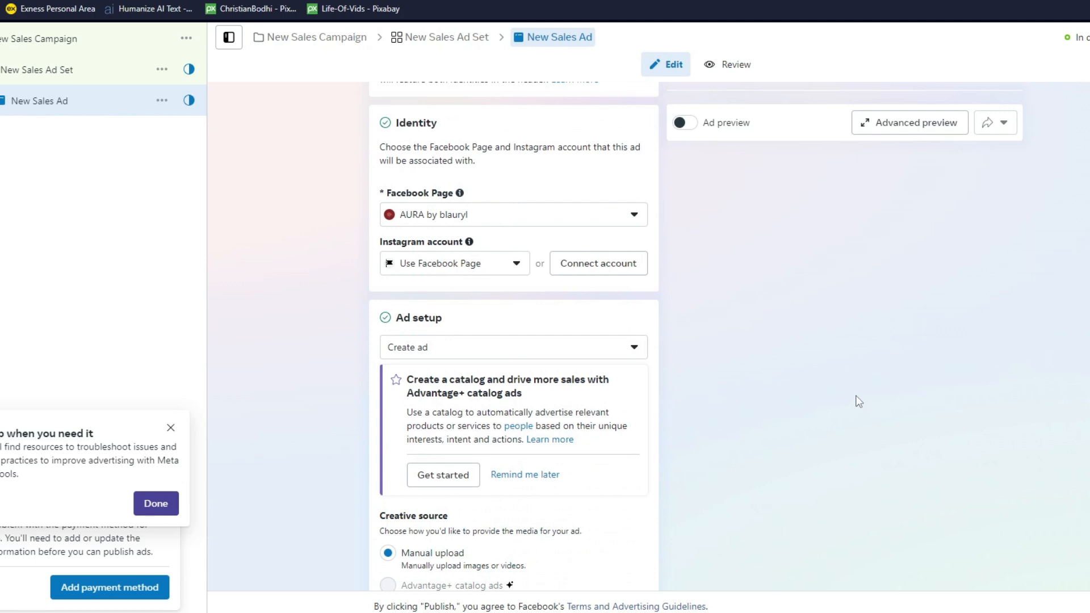
{"action": "scroll", "coordinate": [858, 402], "scroll_direction": "down", "scroll_amount": 3}
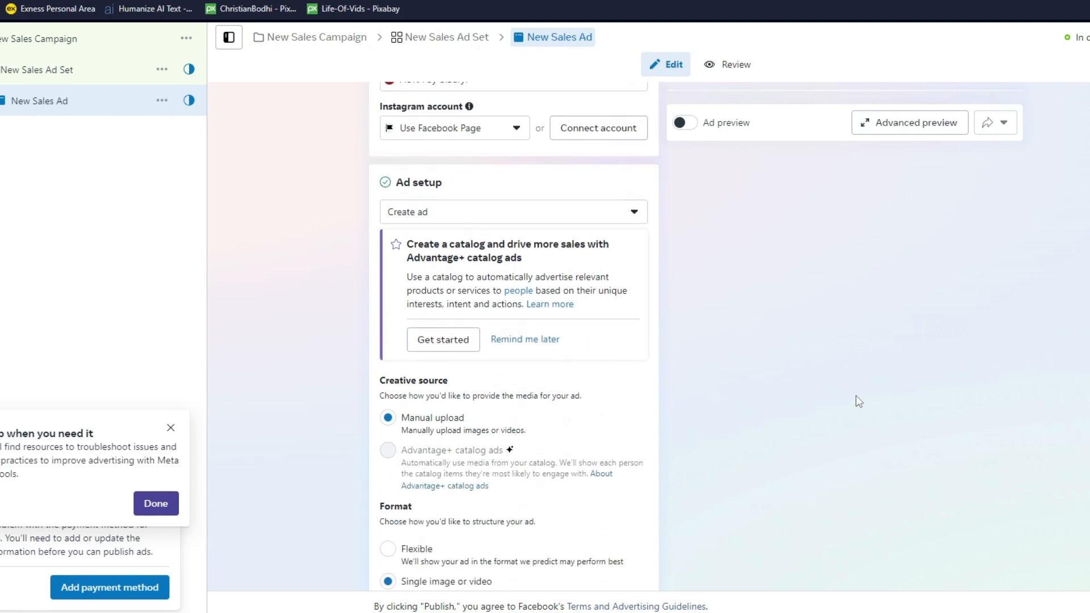
{"action": "scroll", "coordinate": [858, 401], "scroll_direction": "down", "scroll_amount": 5}
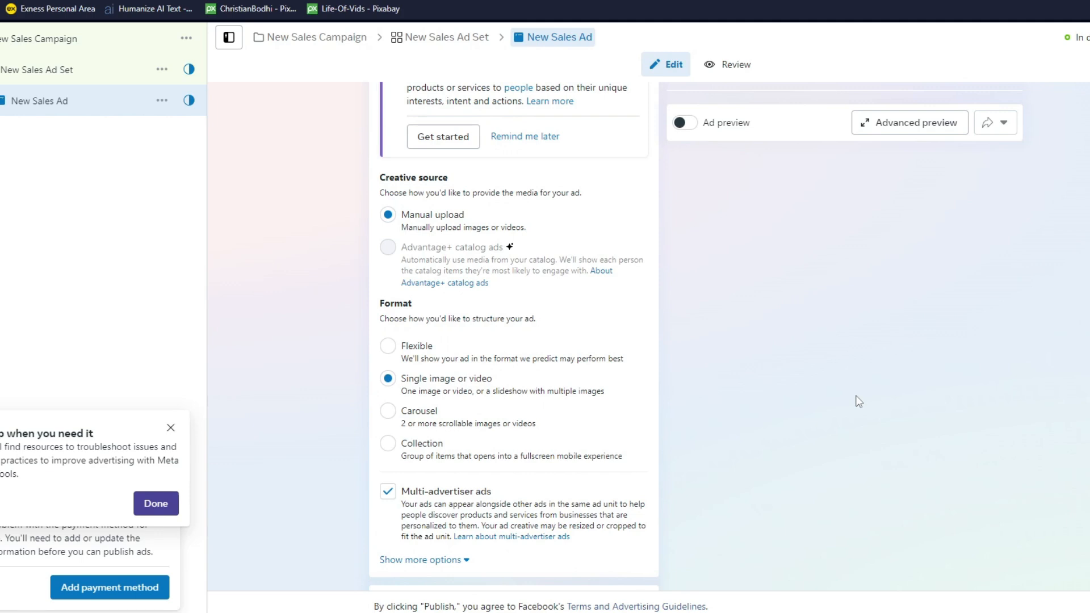
{"action": "scroll", "coordinate": [863, 398], "scroll_direction": "down", "scroll_amount": 2}
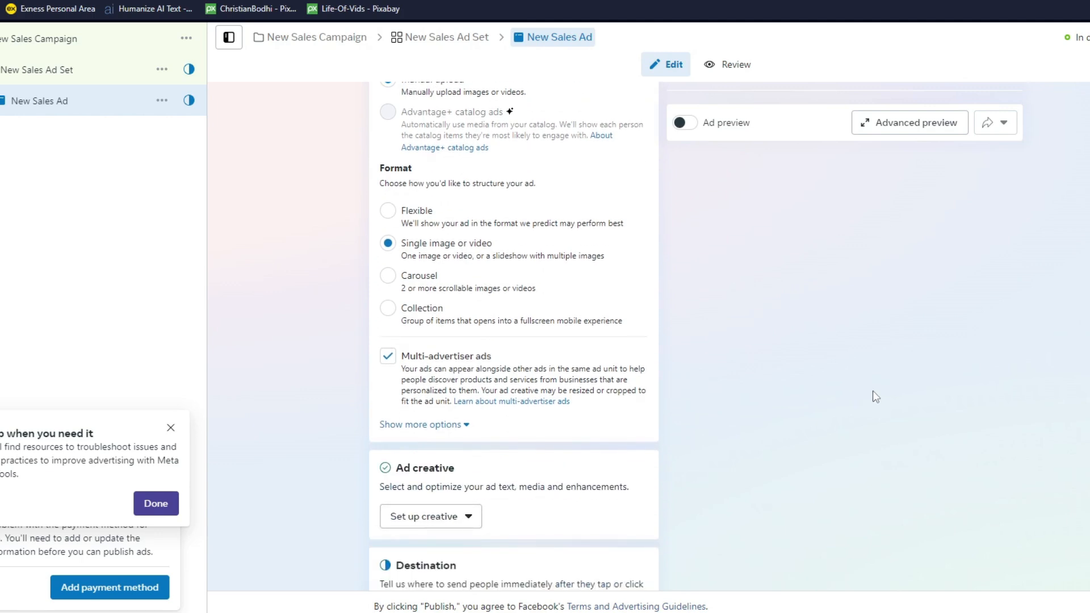
{"action": "scroll", "coordinate": [872, 396], "scroll_direction": "down", "scroll_amount": 1}
{"action": "scroll", "coordinate": [871, 394], "scroll_direction": "down", "scroll_amount": 4}
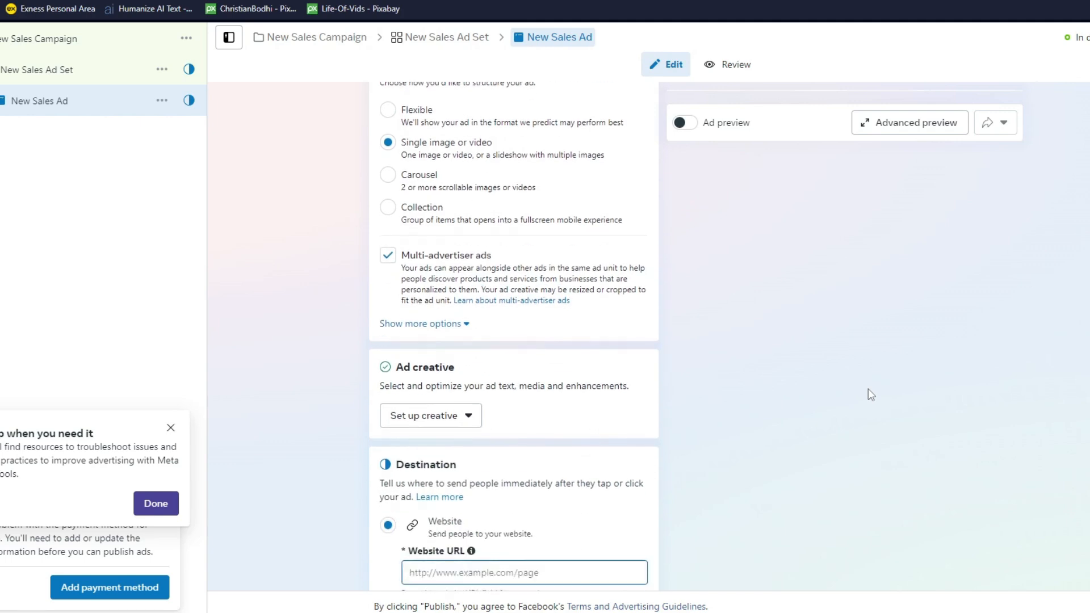
{"action": "scroll", "coordinate": [871, 395], "scroll_direction": "down", "scroll_amount": 1}
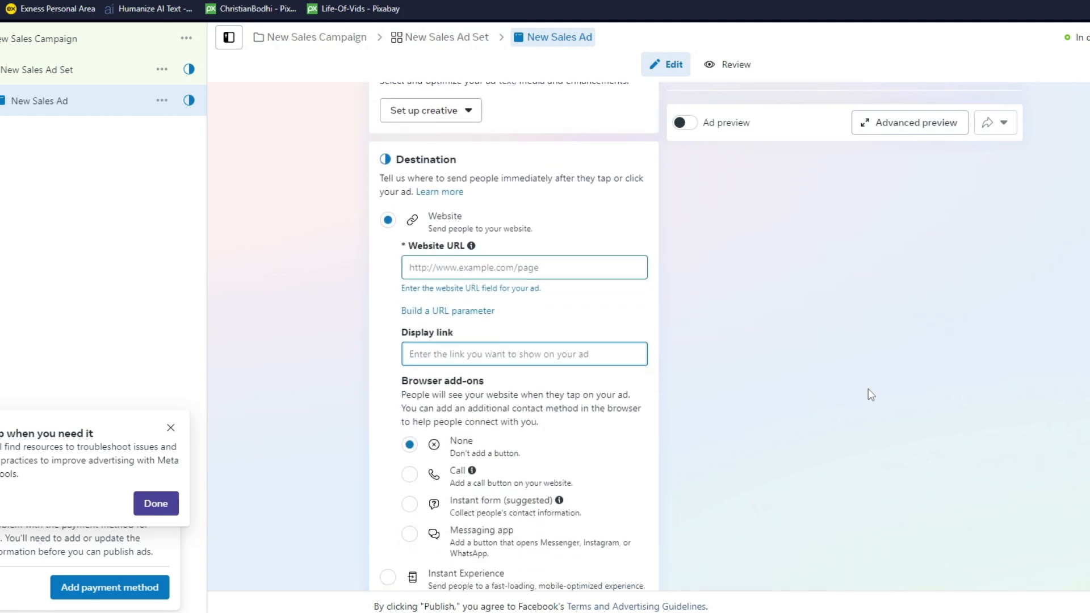
{"action": "scroll", "coordinate": [872, 395], "scroll_direction": "down", "scroll_amount": 2}
{"action": "scroll", "coordinate": [871, 395], "scroll_direction": "down", "scroll_amount": 2}
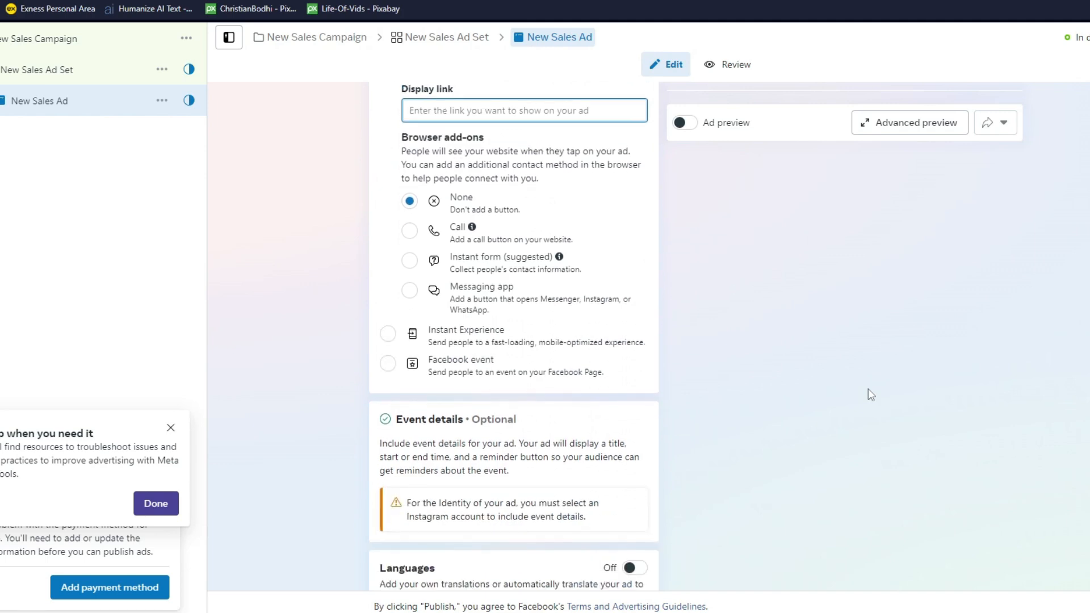
- Review the ad's settings once more from the browser add-ons down to the URL parameters, and back up to the destination, creative and format options
{"action": "scroll", "coordinate": [871, 394], "scroll_direction": "down", "scroll_amount": 4}
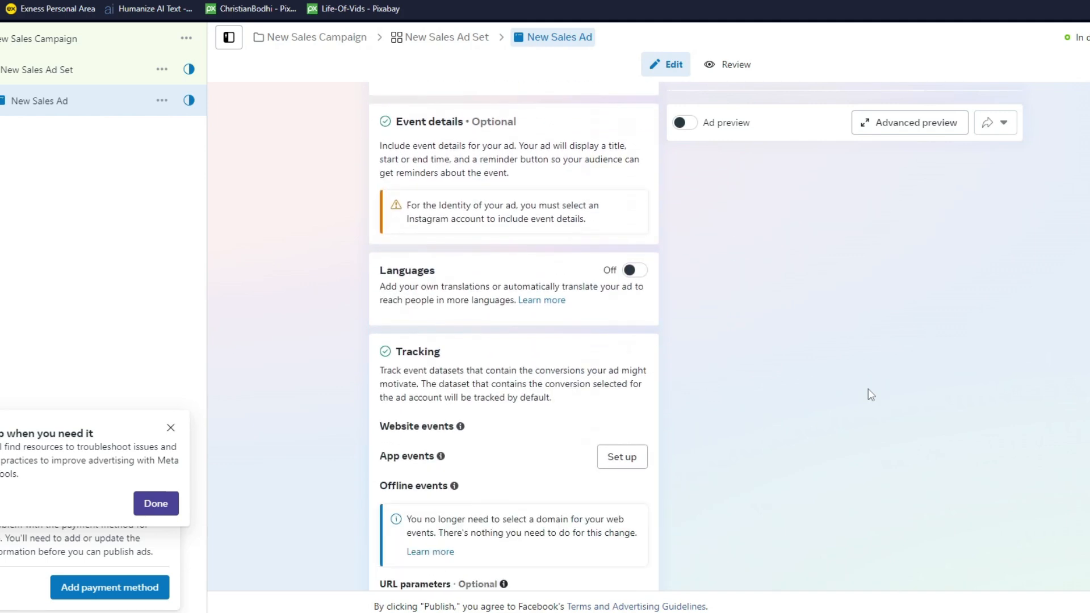
{"action": "scroll", "coordinate": [871, 394], "scroll_direction": "down", "scroll_amount": 1}
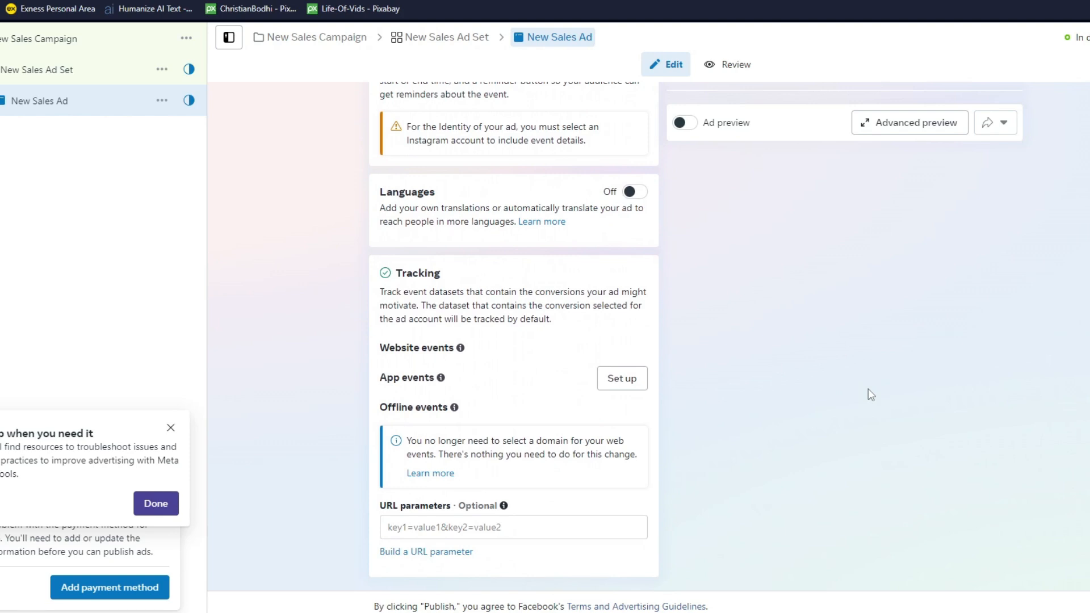
{"action": "scroll", "coordinate": [872, 394], "scroll_direction": "up", "scroll_amount": 1}
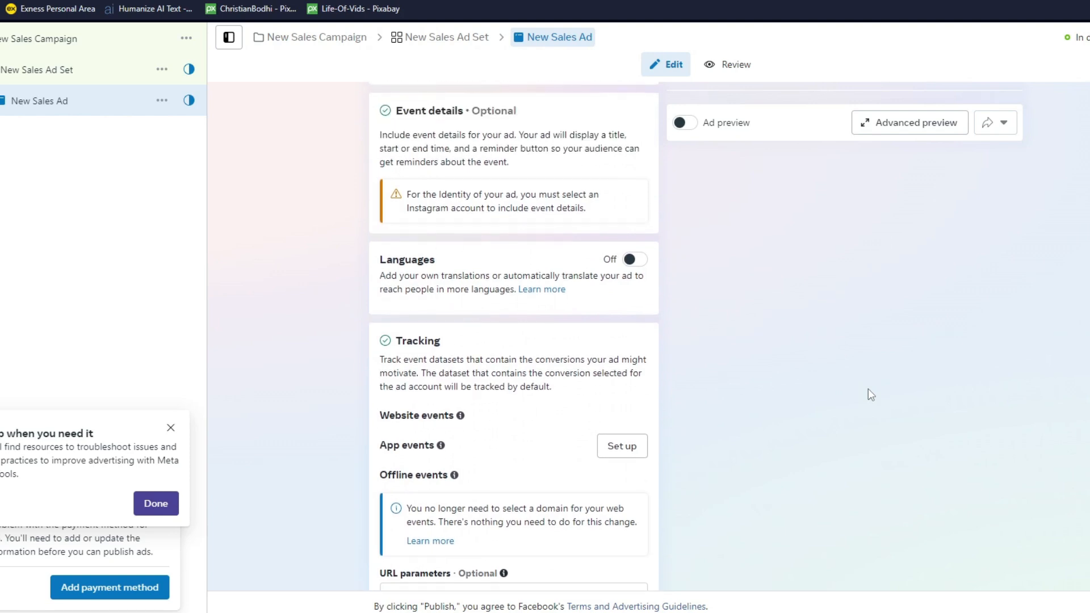
{"action": "scroll", "coordinate": [872, 394], "scroll_direction": "up", "scroll_amount": 5}
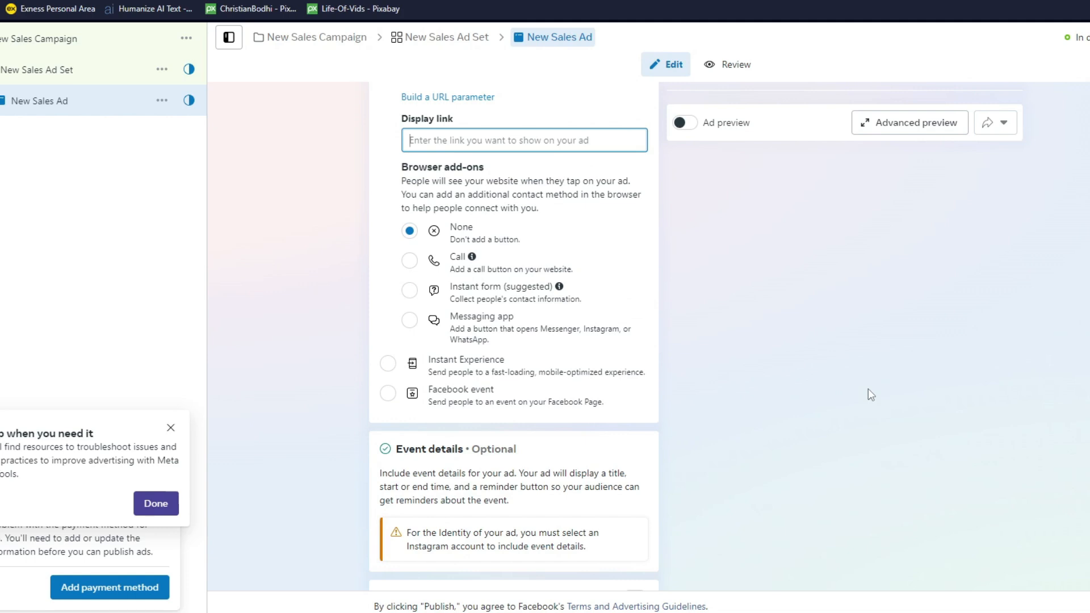
{"action": "scroll", "coordinate": [872, 394], "scroll_direction": "up", "scroll_amount": 2}
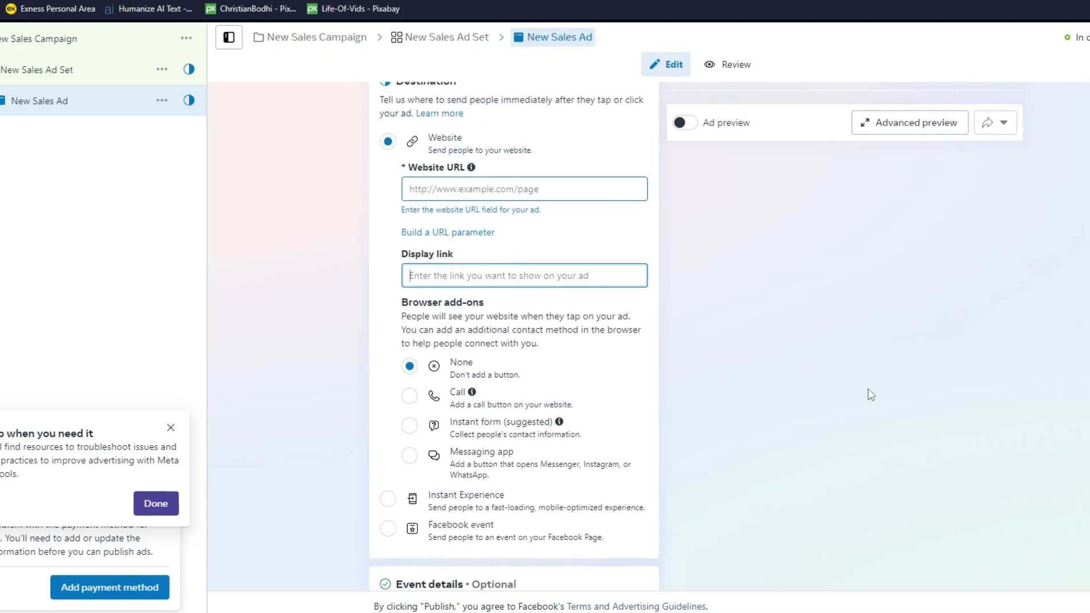
{"action": "scroll", "coordinate": [871, 394], "scroll_direction": "up", "scroll_amount": 1}
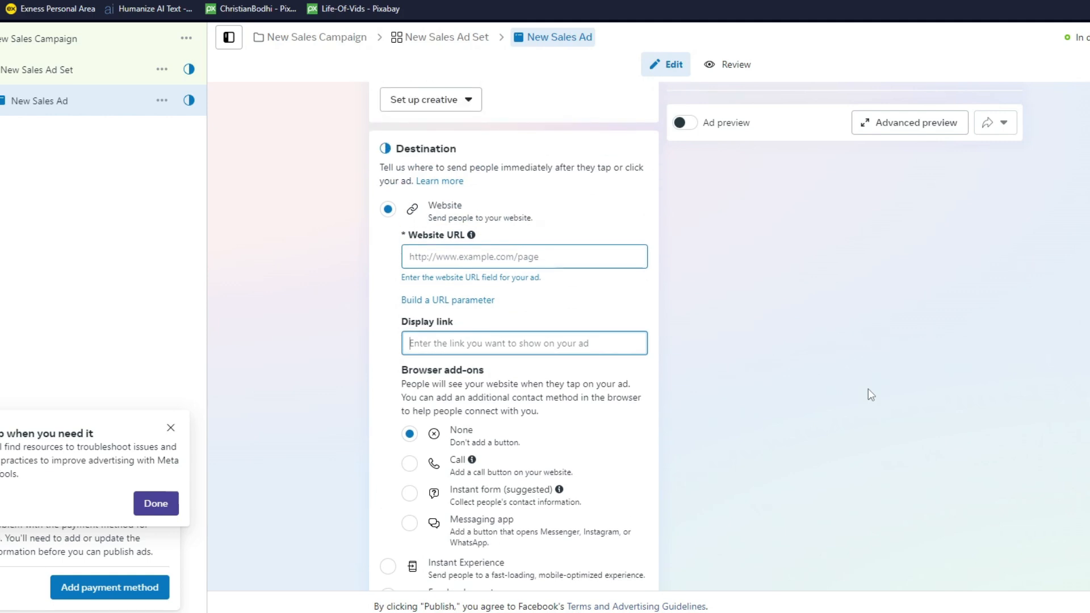
{"action": "scroll", "coordinate": [871, 394], "scroll_direction": "up", "scroll_amount": 4}
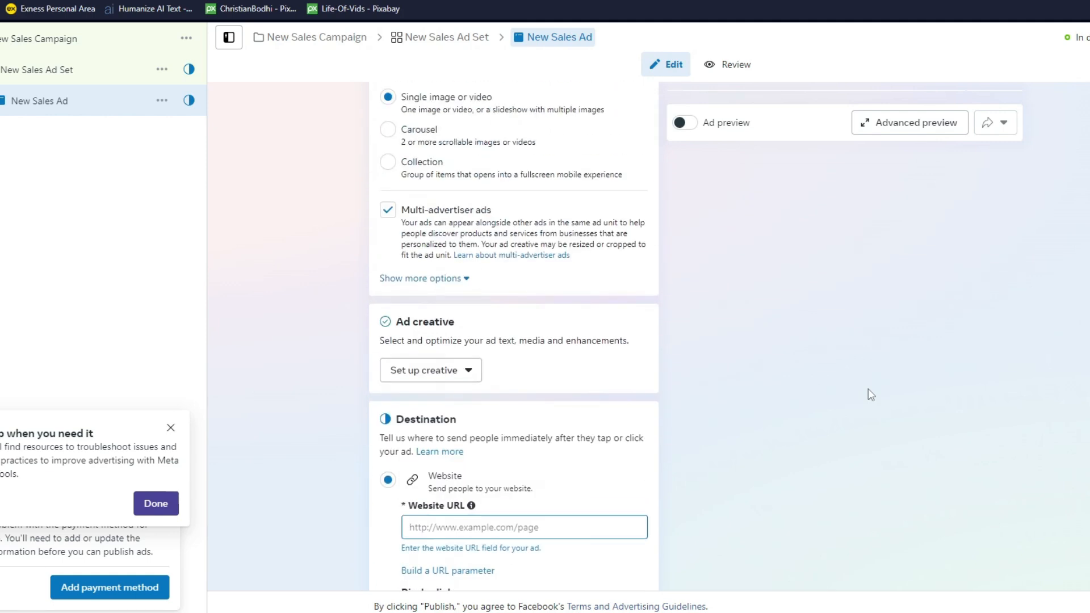